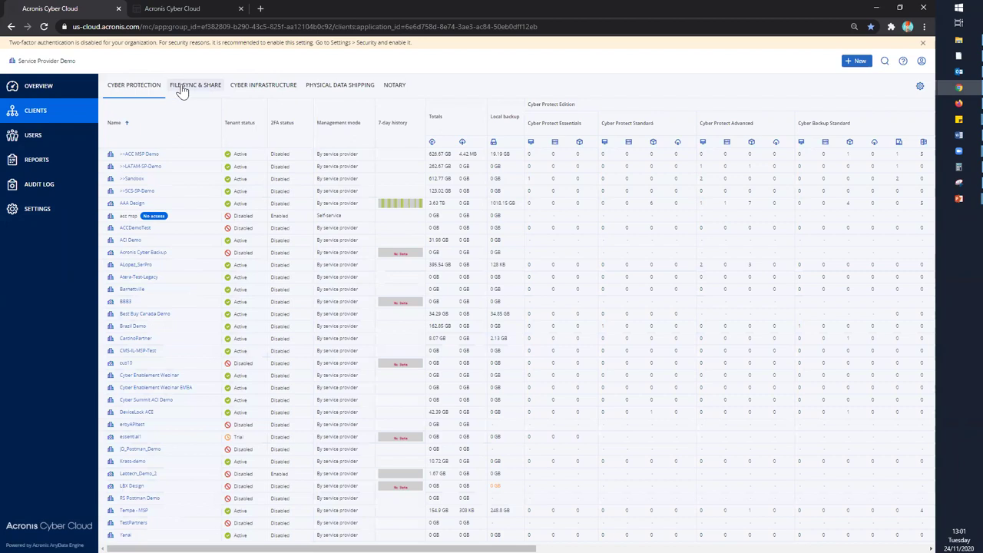
- Review Cyber Infrastructure, Physical Data Shipping and Notary usage, then return to the usage overview
click(265, 90)
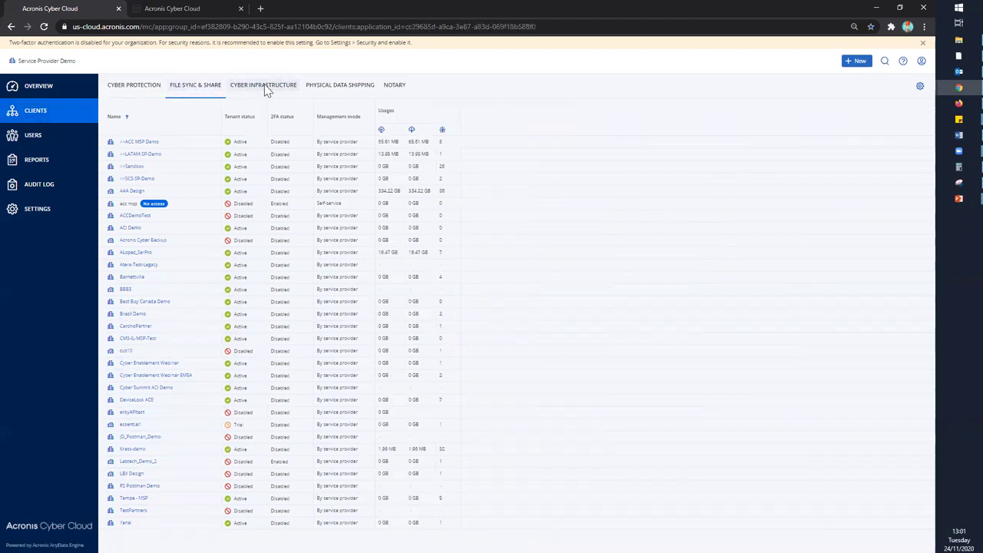
click(338, 89)
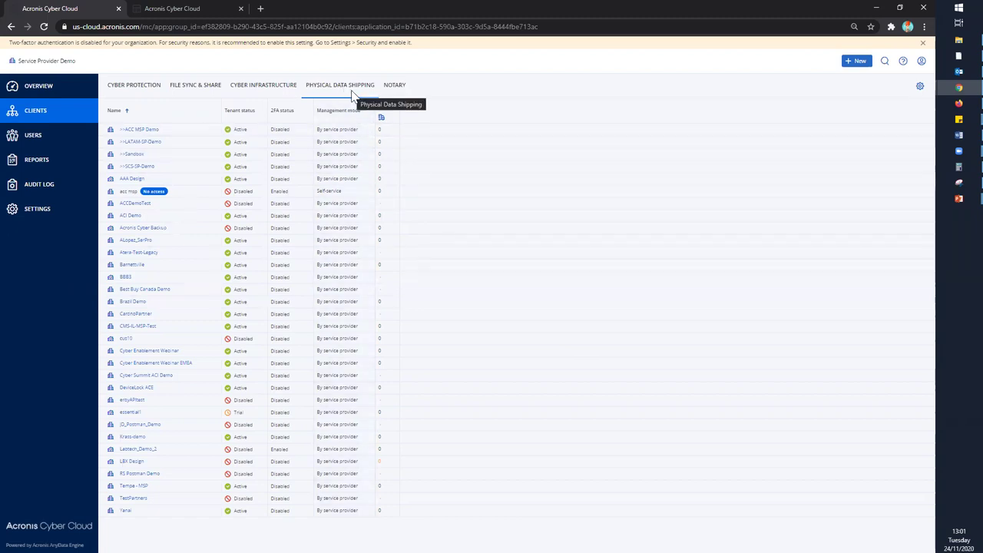
click(395, 86)
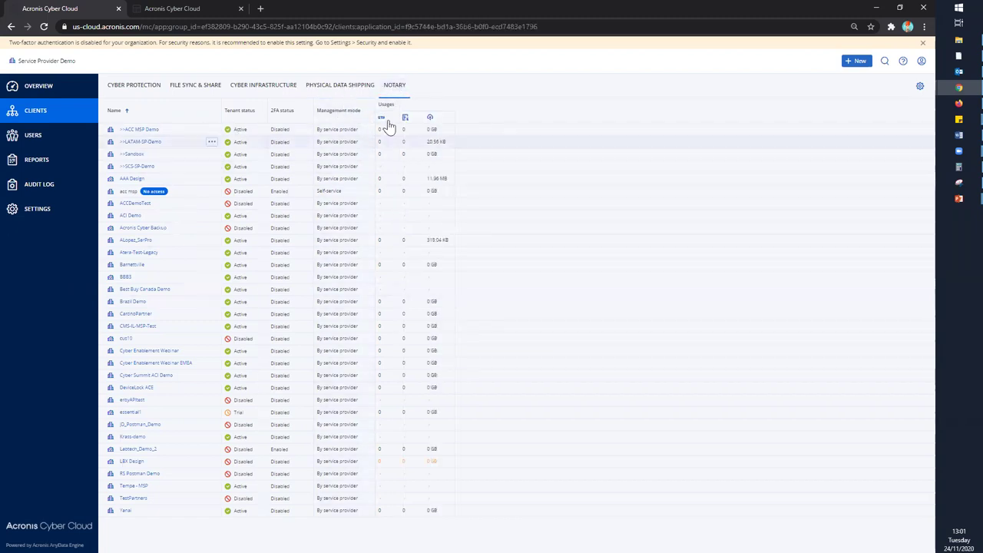
click(52, 89)
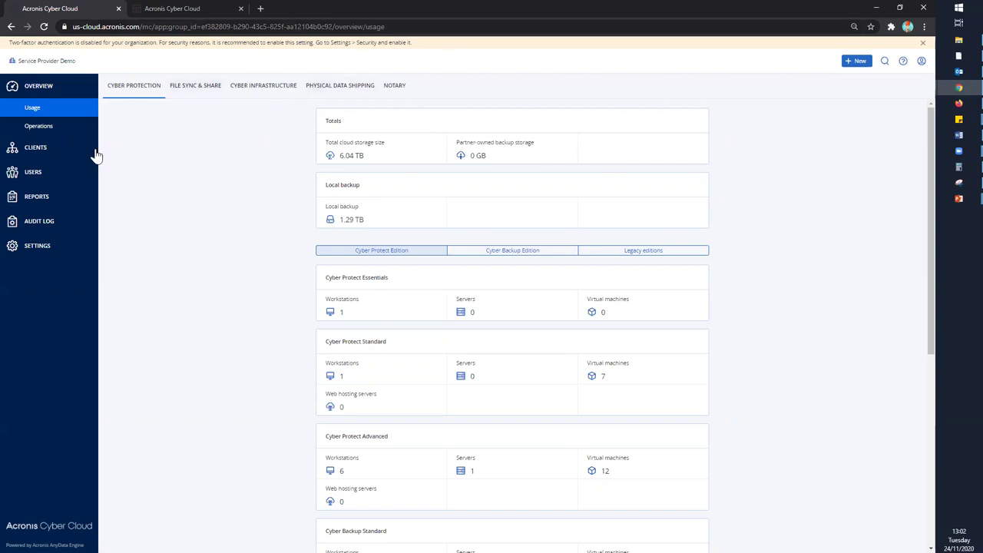
- Browse the usage reports, storage locations and the other portal's branding settings
click(35, 196)
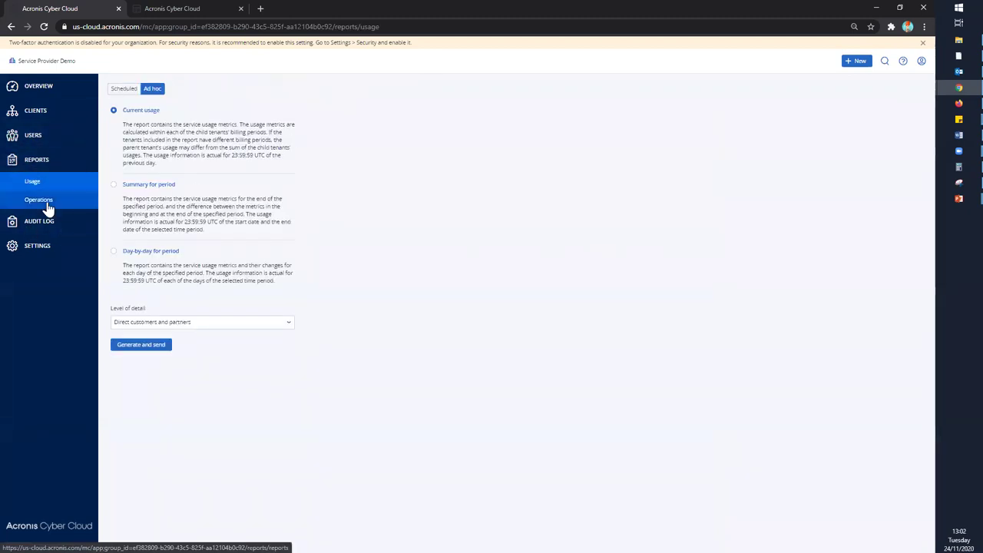
click(36, 252)
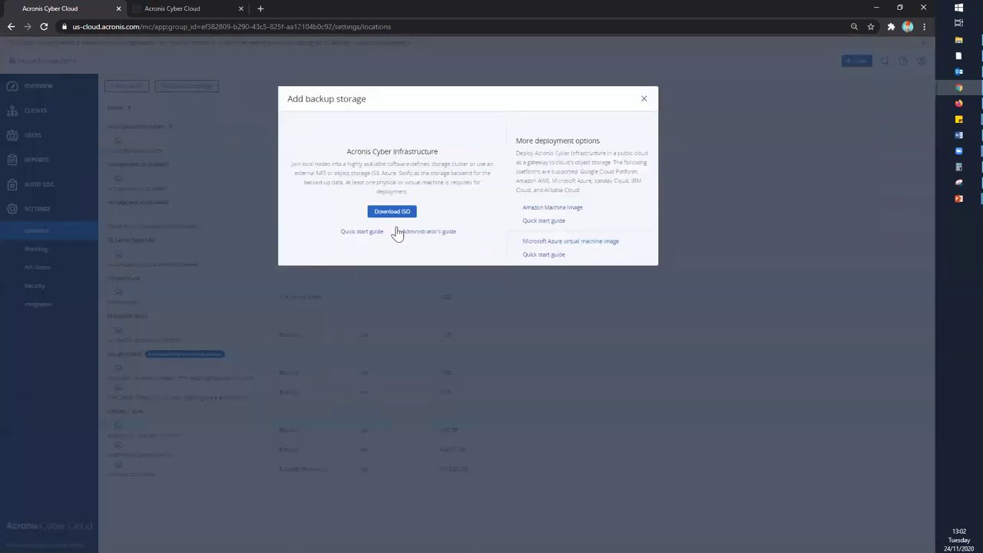
click(642, 102)
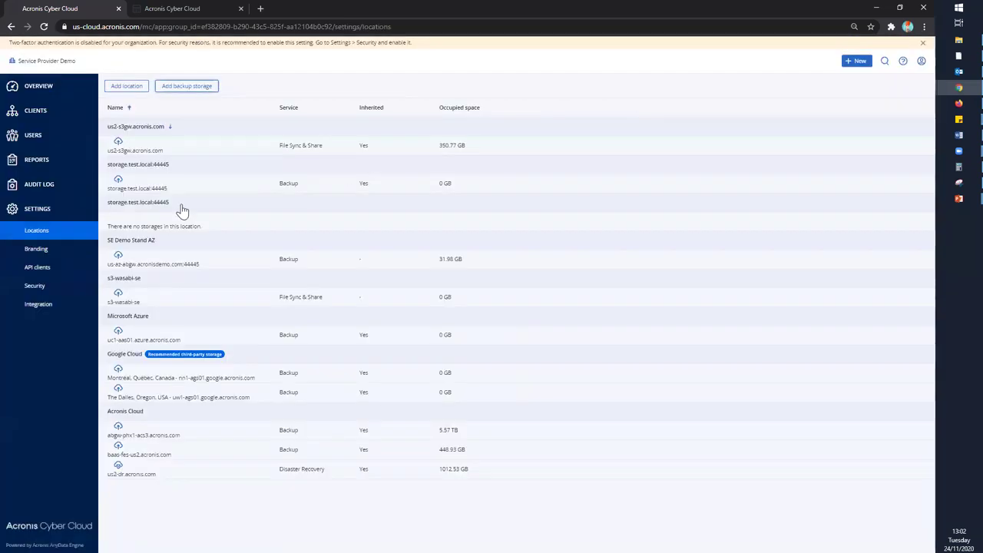
click(166, 11)
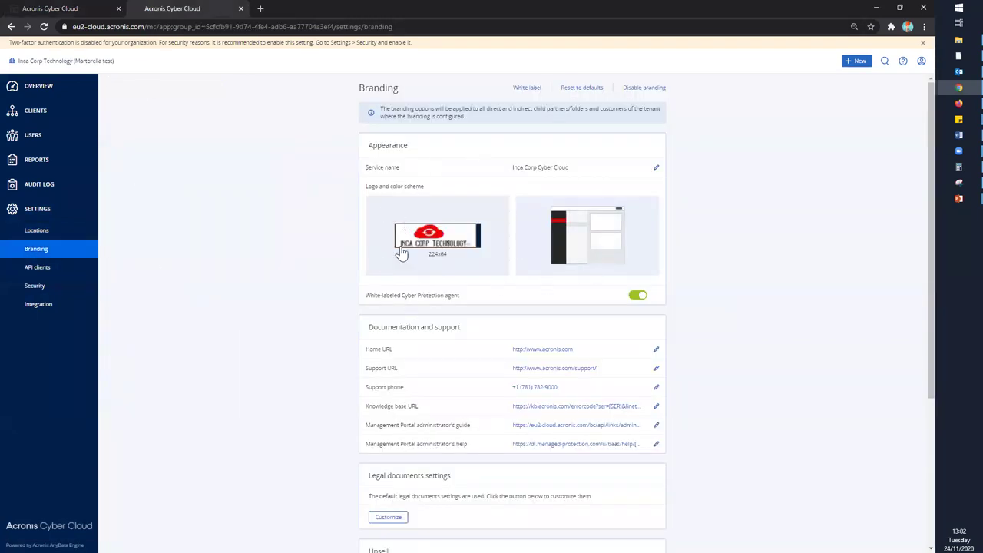
scroll(521, 298, down, 3)
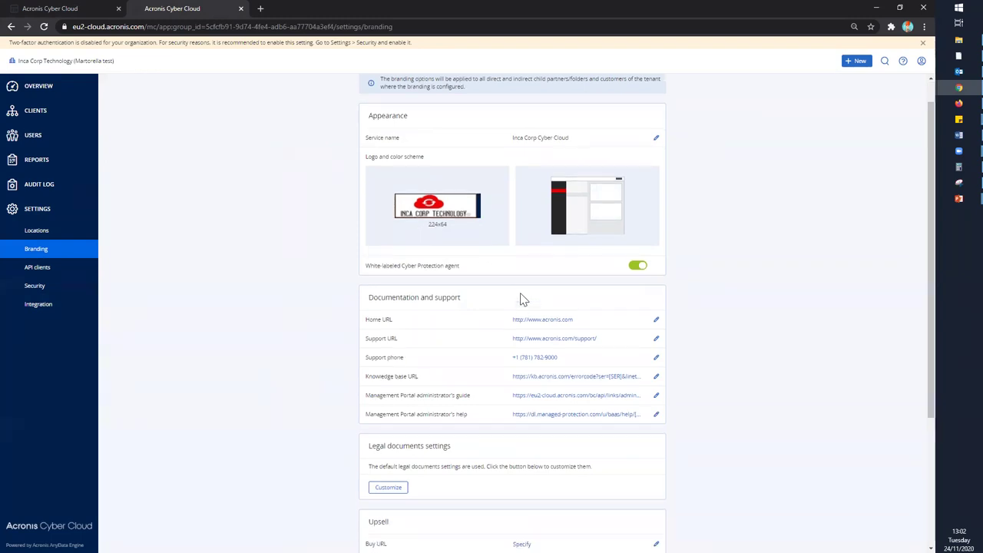
click(44, 10)
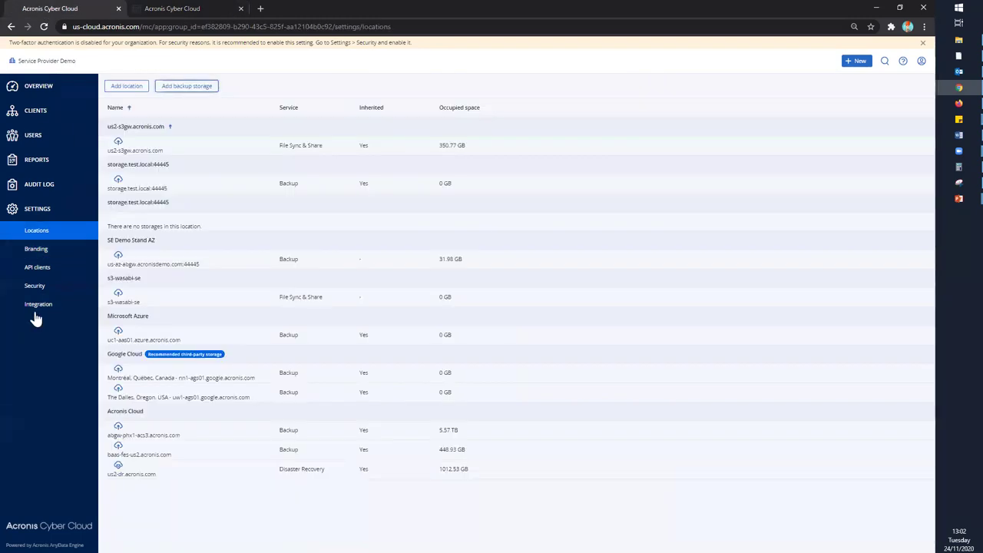
- Review the API clients, security and integration settings, then show the new-item choices
click(38, 274)
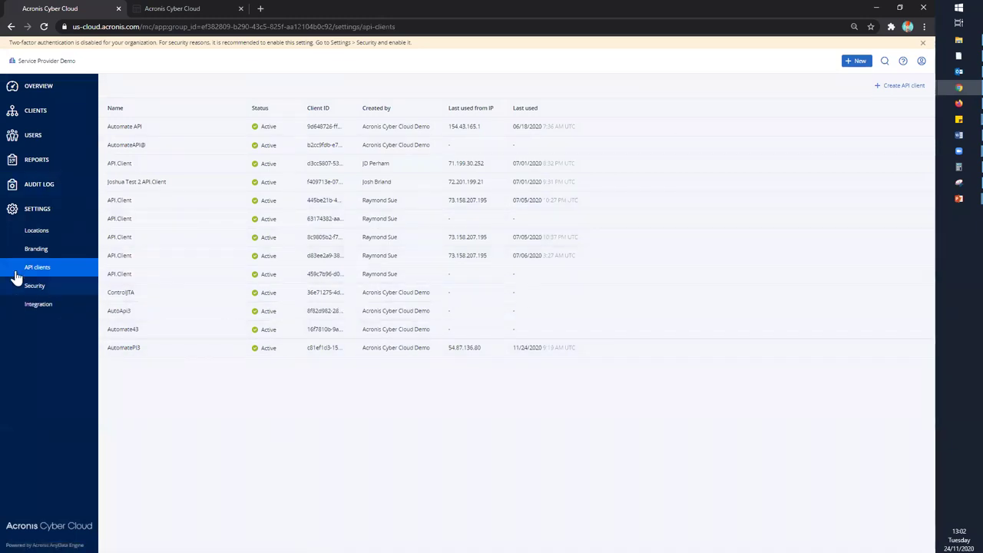
click(44, 289)
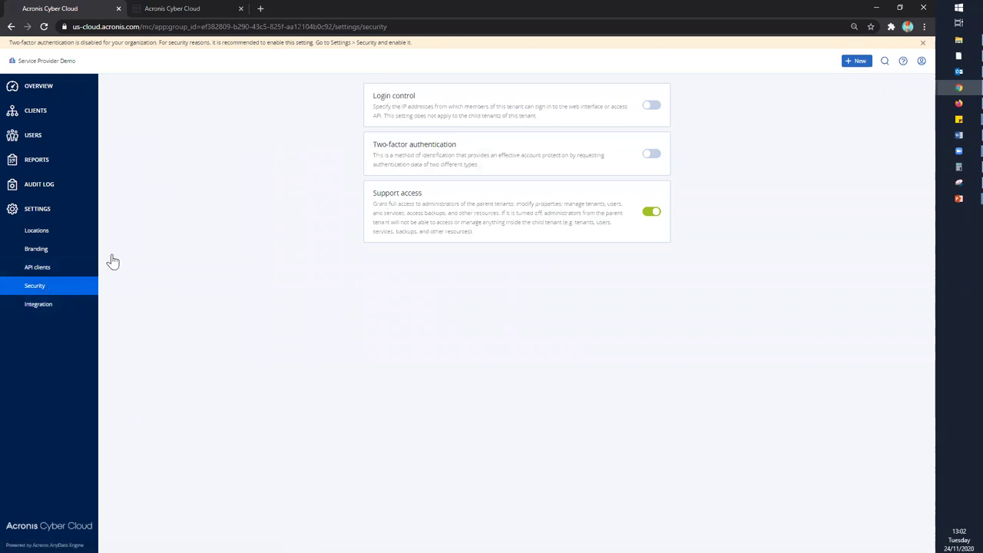
click(45, 309)
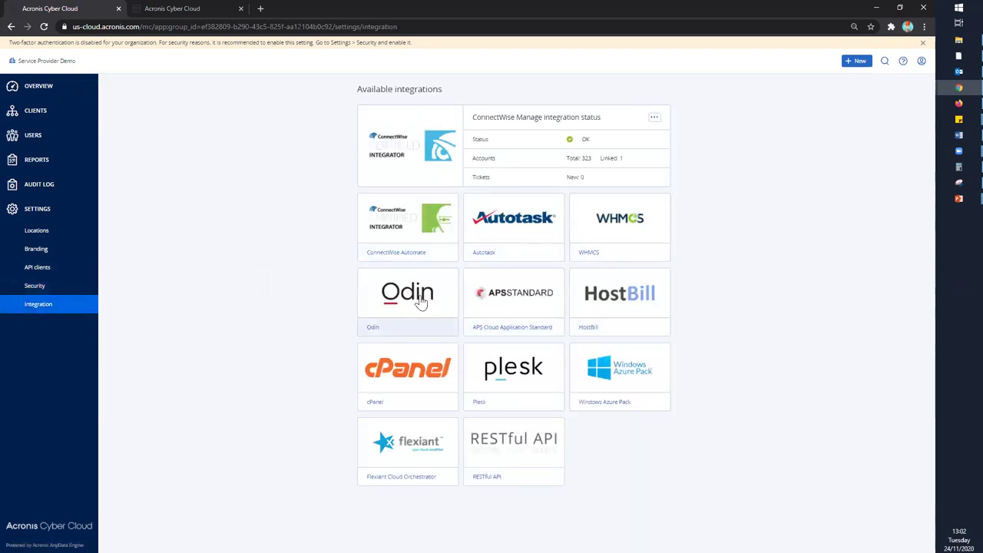
click(858, 61)
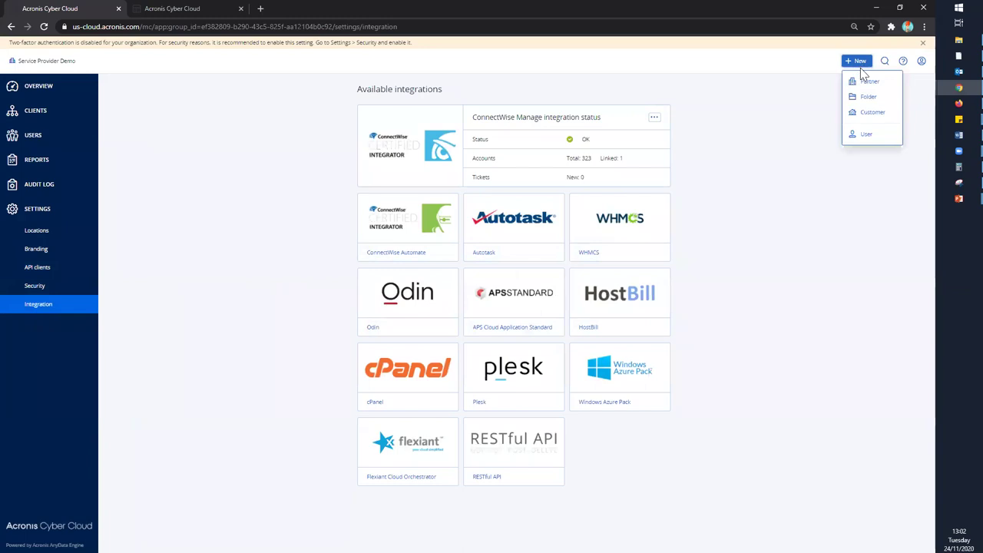
- Start a named new customer tenant in Trial mode, Português language, managed by the service provider
click(874, 115)
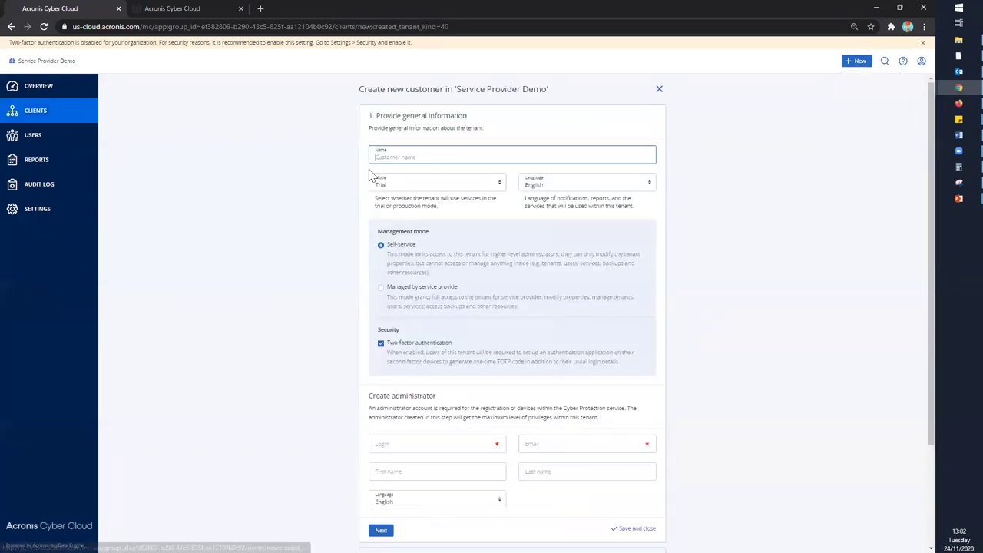
text(zsfnj)
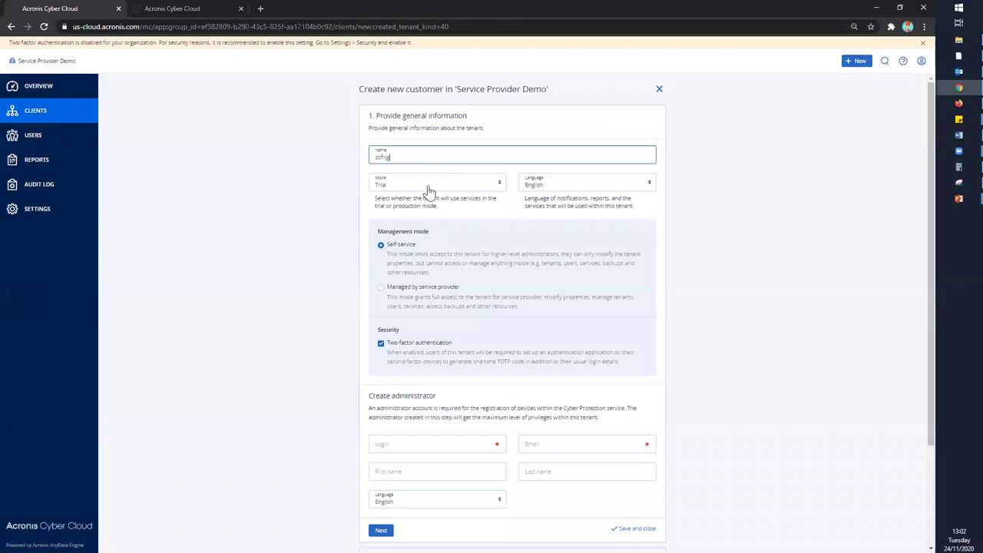
text(g)
click(401, 188)
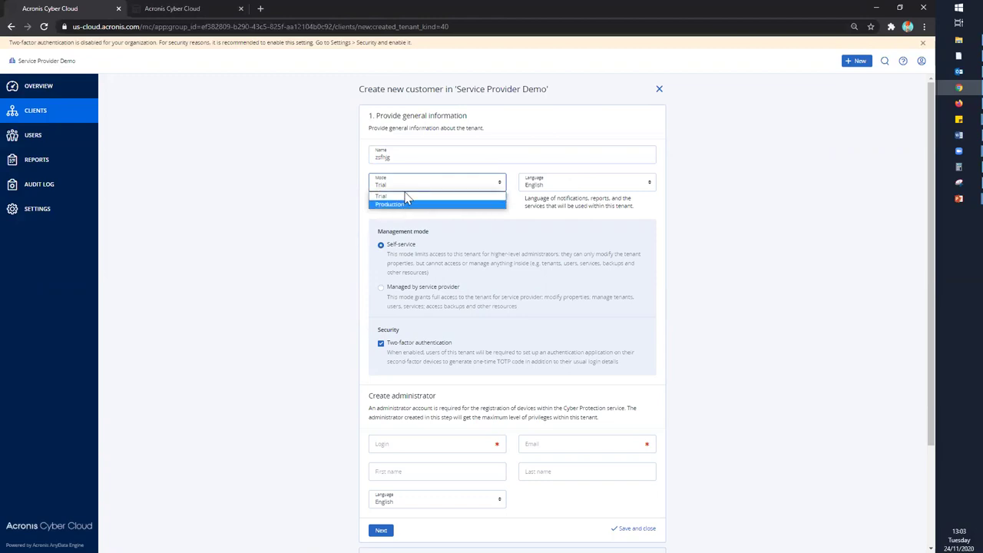
click(572, 185)
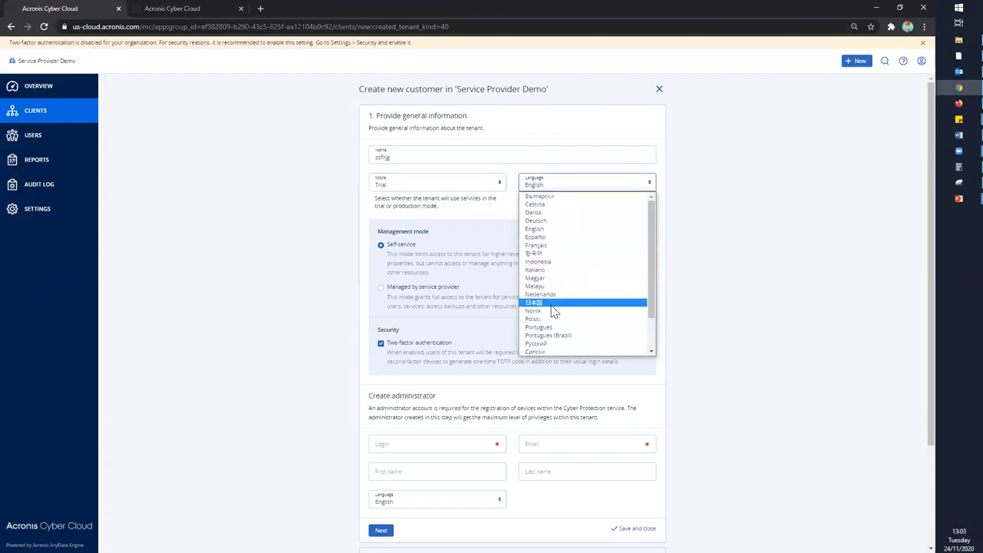
click(539, 327)
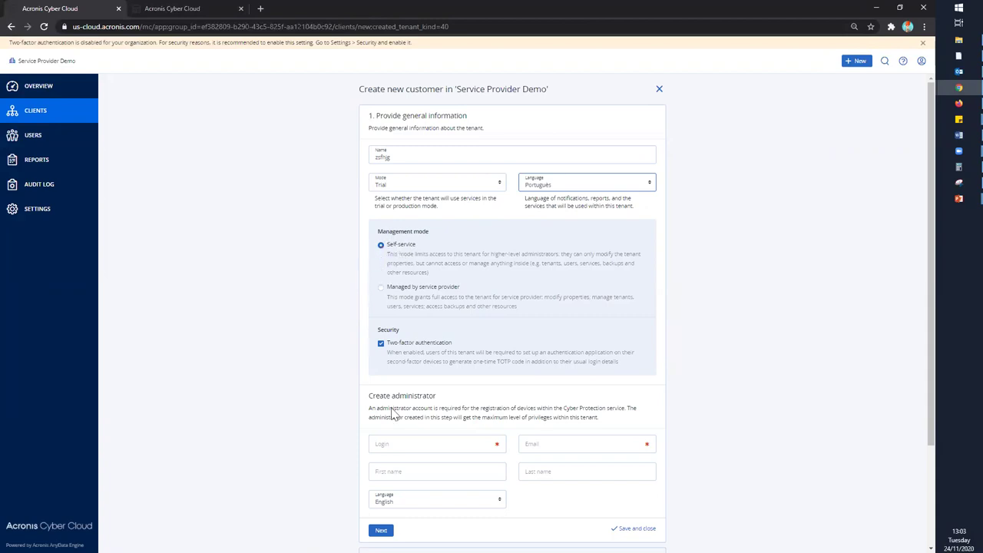
scroll(422, 448, down, 2)
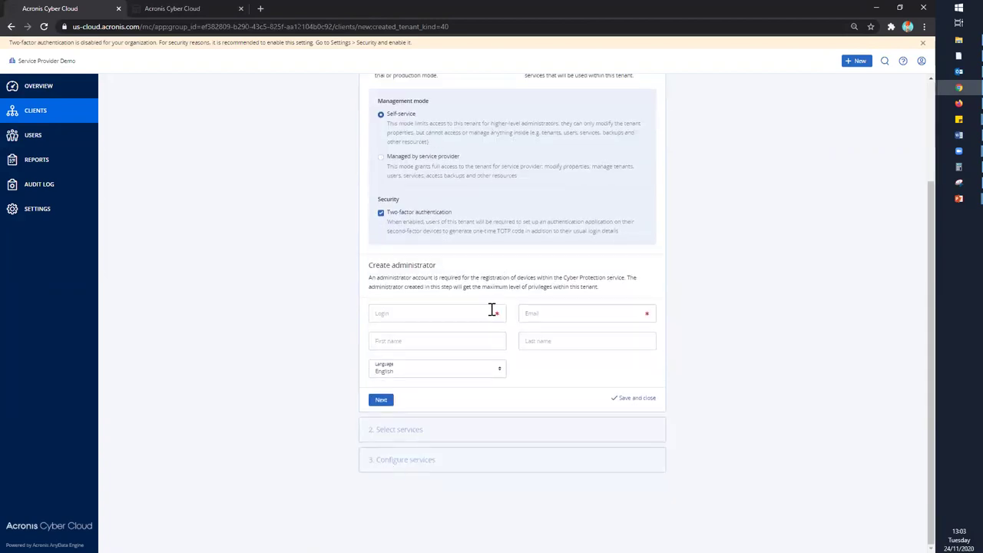
scroll(385, 246, up, 2)
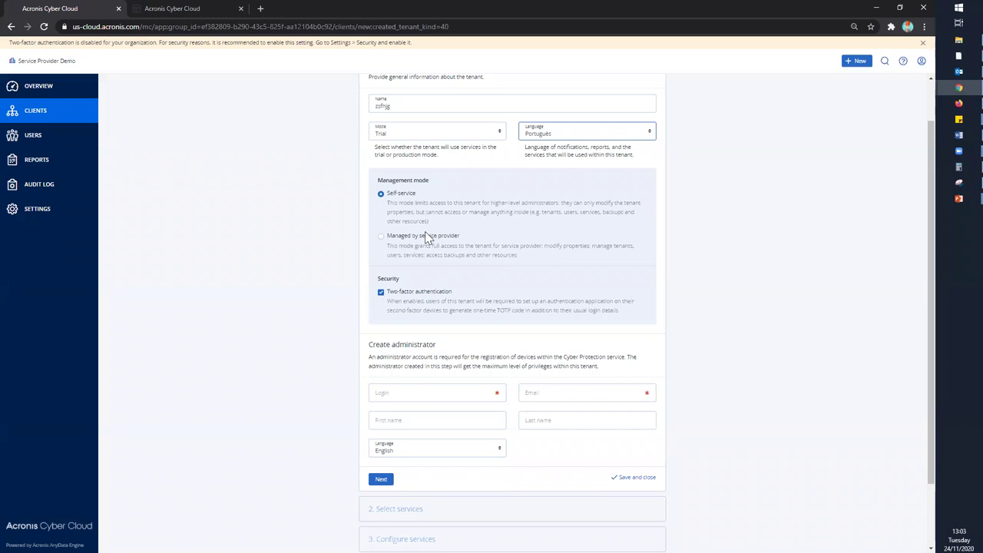
click(381, 237)
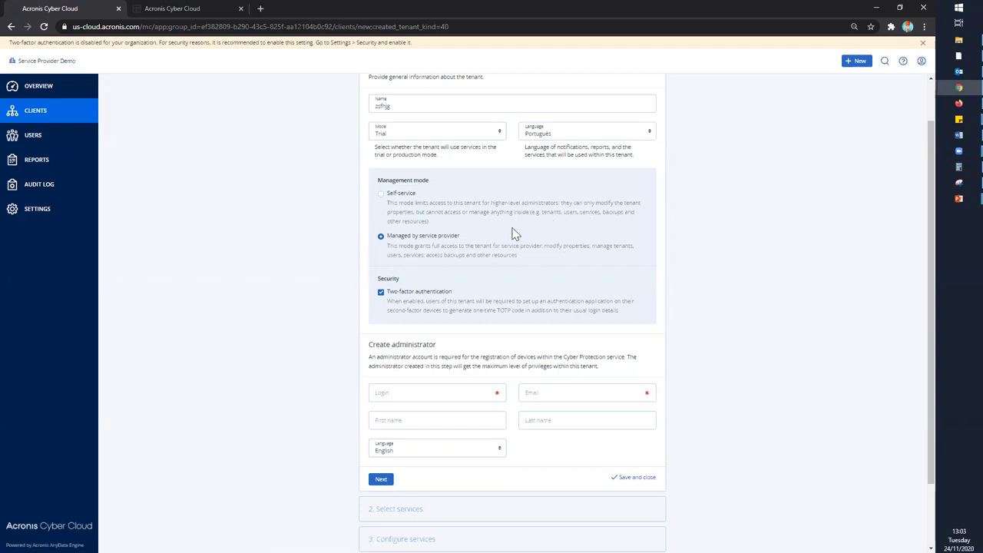
scroll(430, 368, down, 1)
- Enter the administrator's login and e-mail, set their language to Português, and continue
click(395, 313)
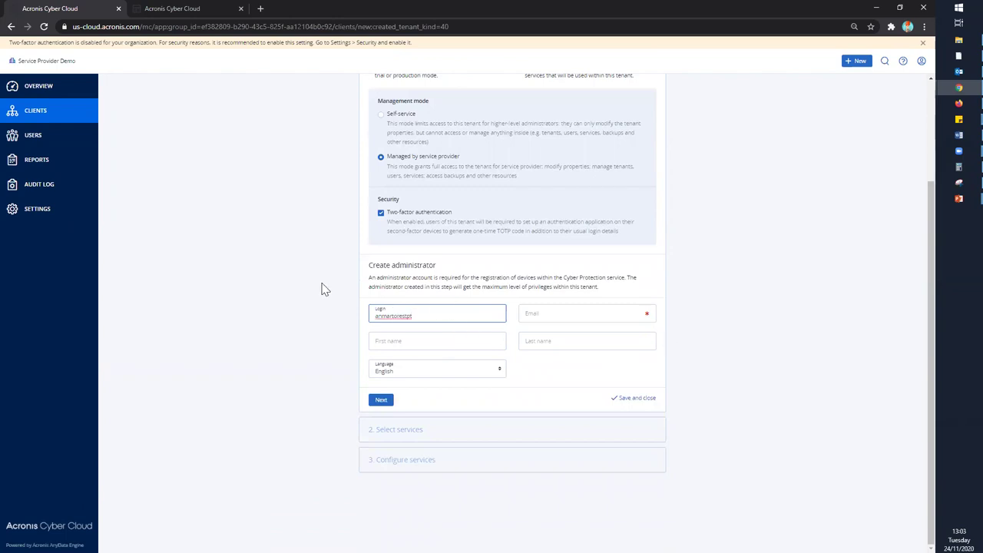
click(565, 313)
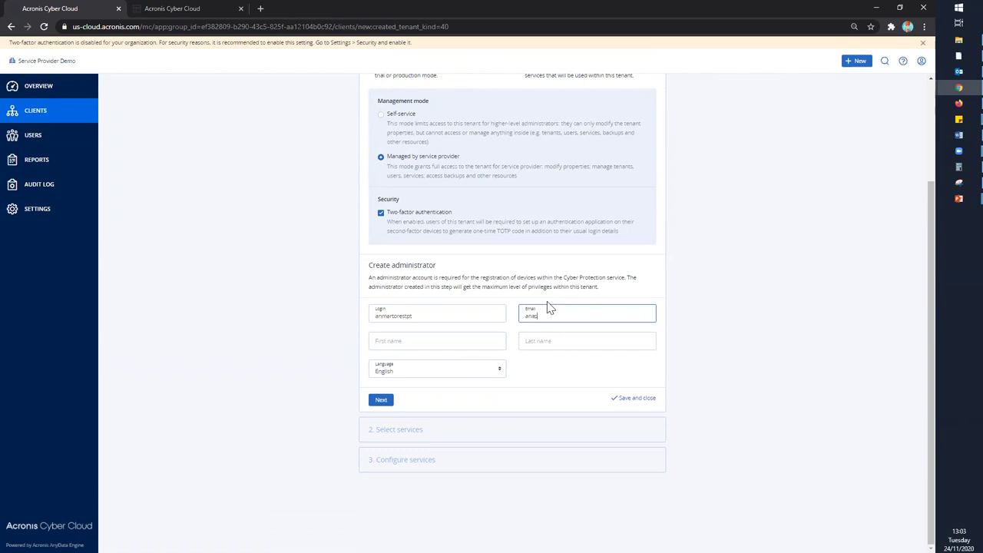
click(444, 376)
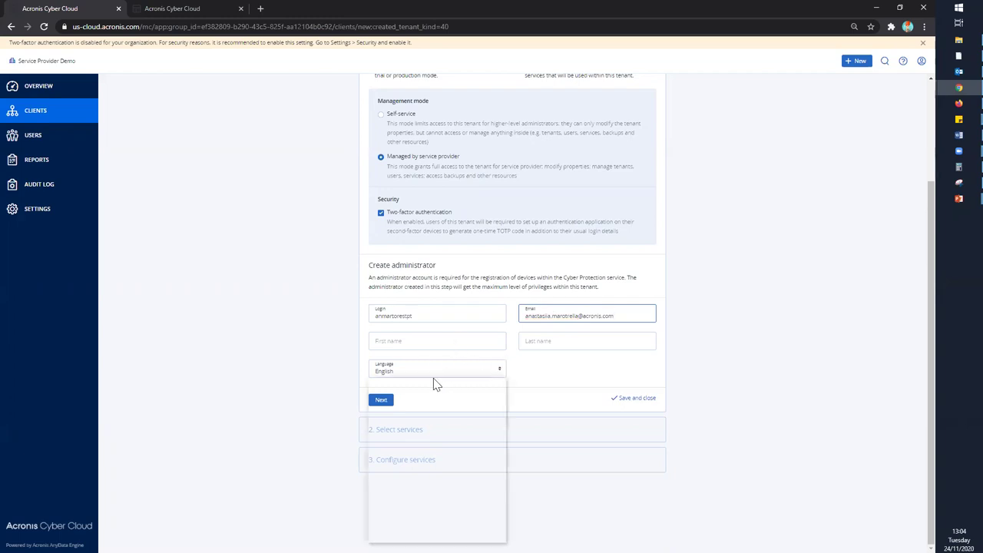
click(421, 510)
click(381, 400)
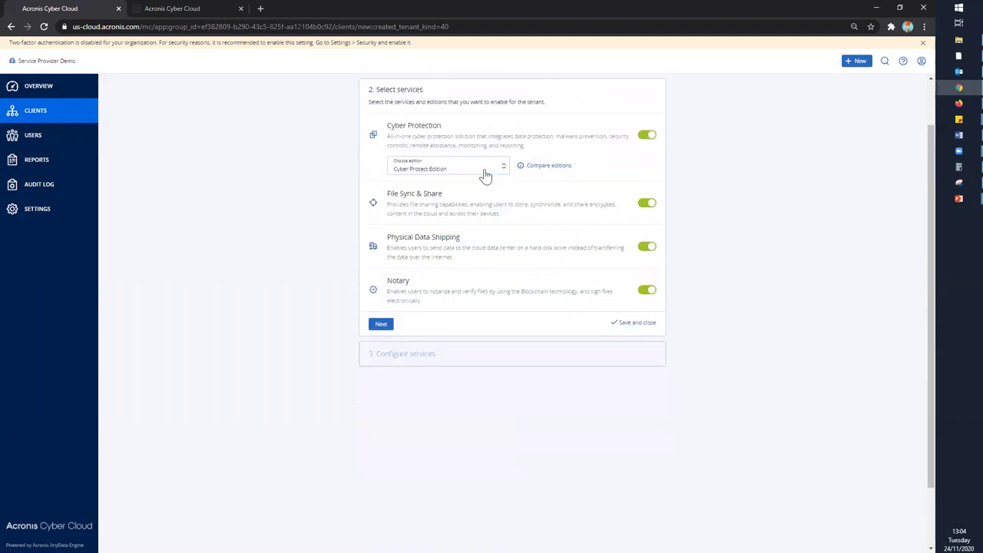
- Browse the Cyber Protection edition list, keeping Cyber Protect Edition selected
click(485, 175)
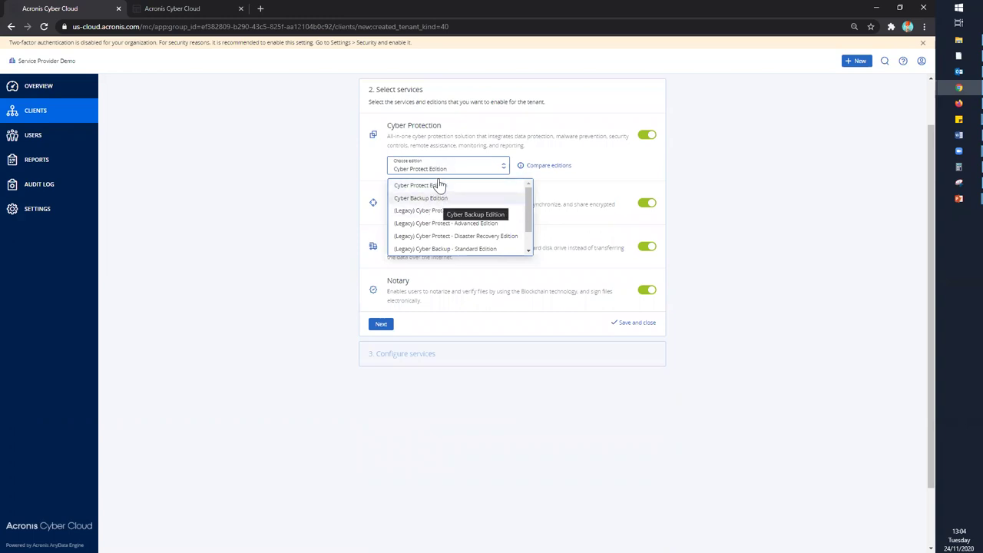
scroll(493, 228, down, 1)
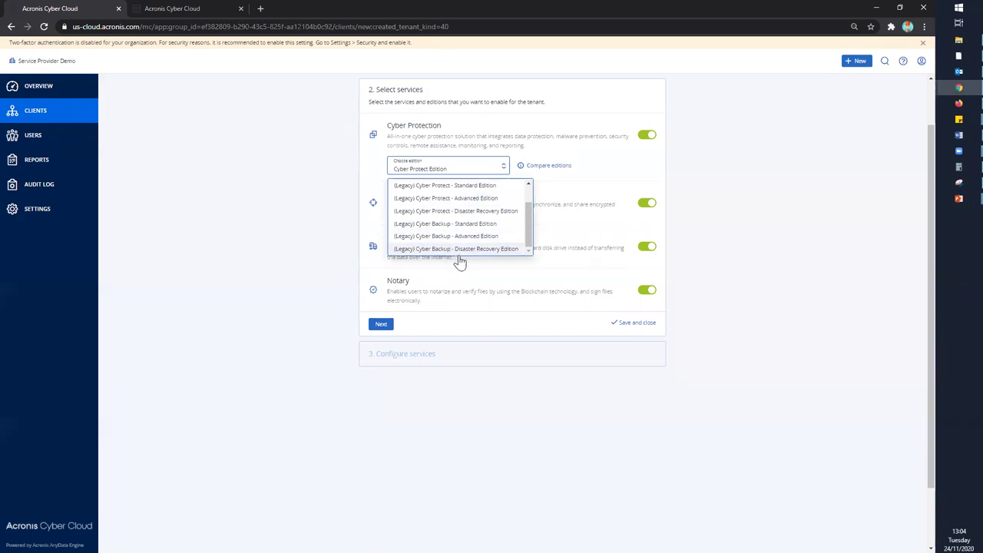
scroll(457, 261, up, 3)
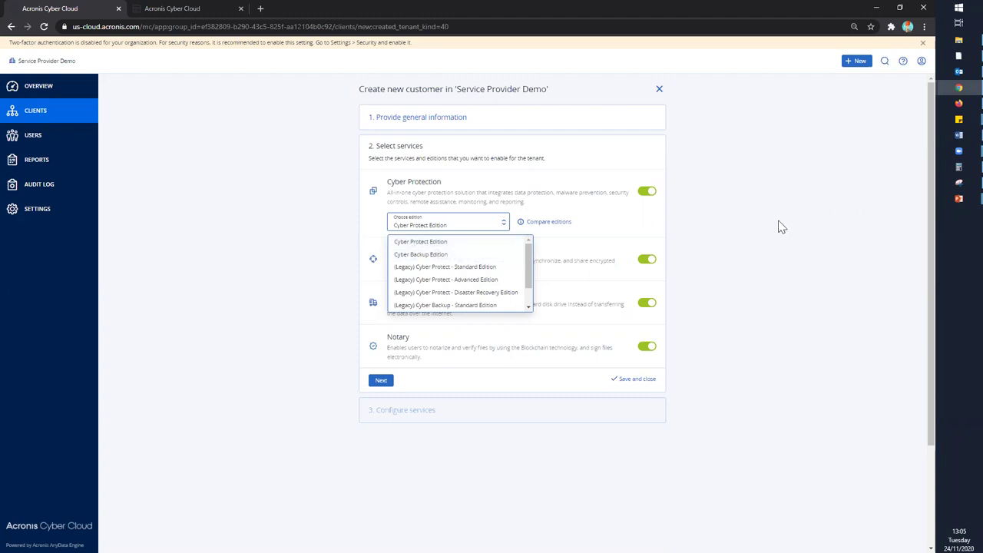
click(453, 244)
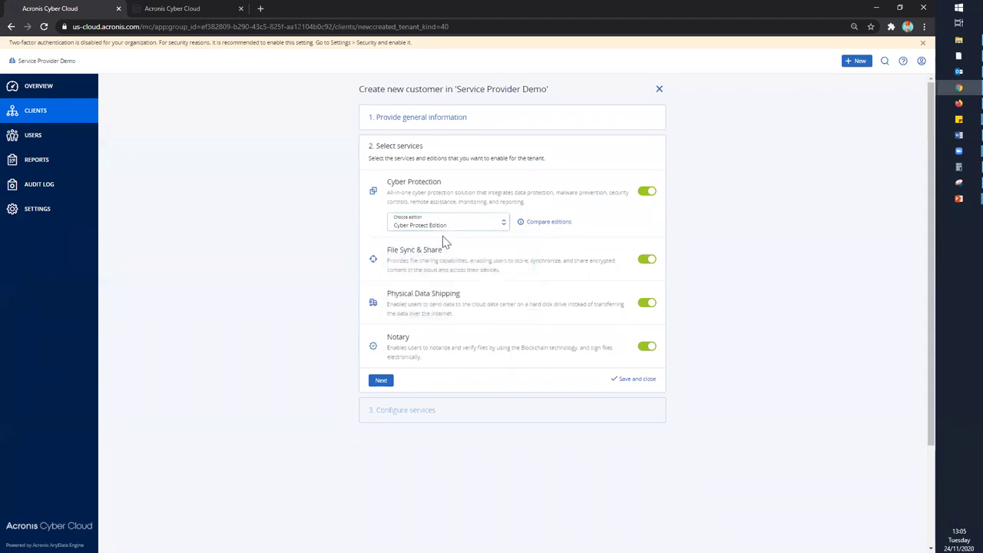
click(443, 224)
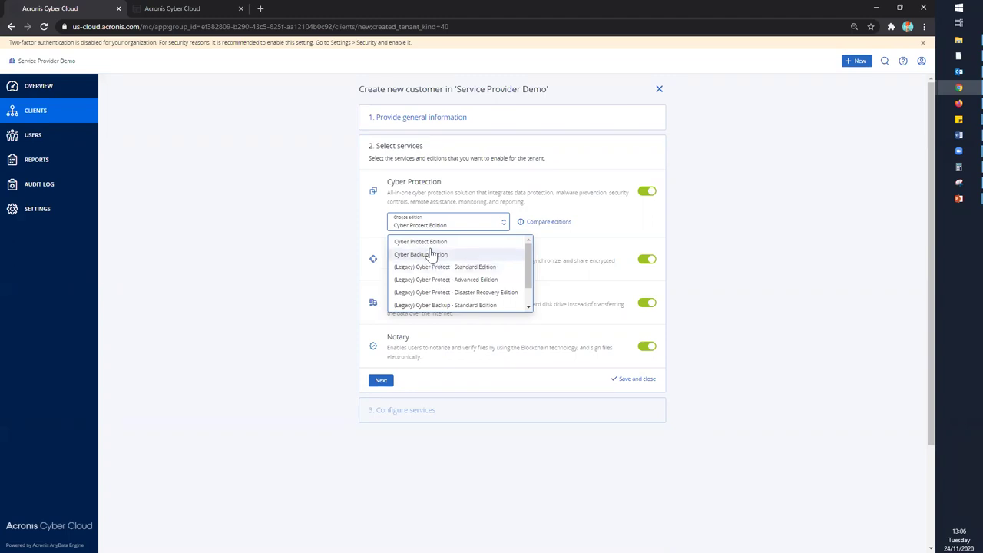
click(444, 225)
- Move to Configure services and uncheck Cyber Protect Essentials, Standard and Advanced
click(376, 384)
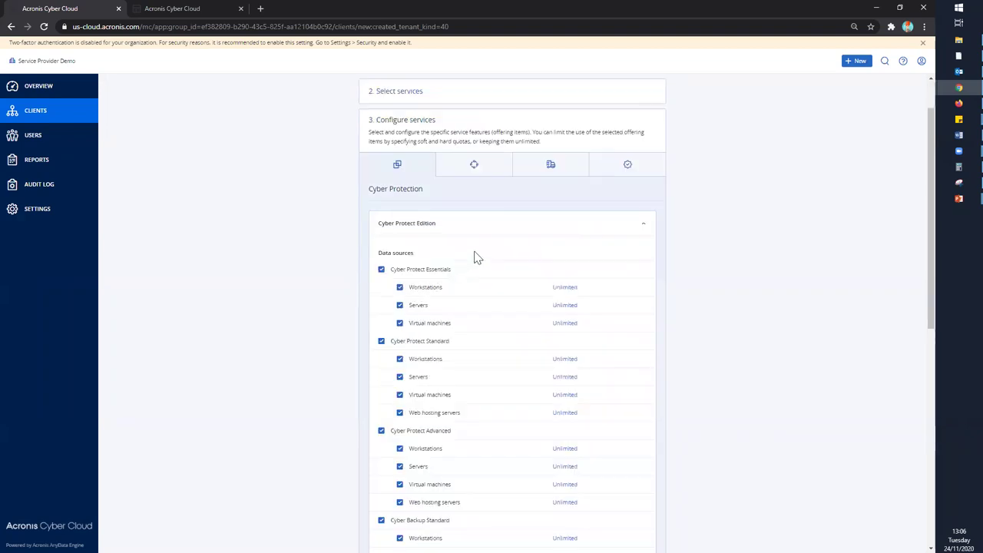
scroll(463, 236, down, 2)
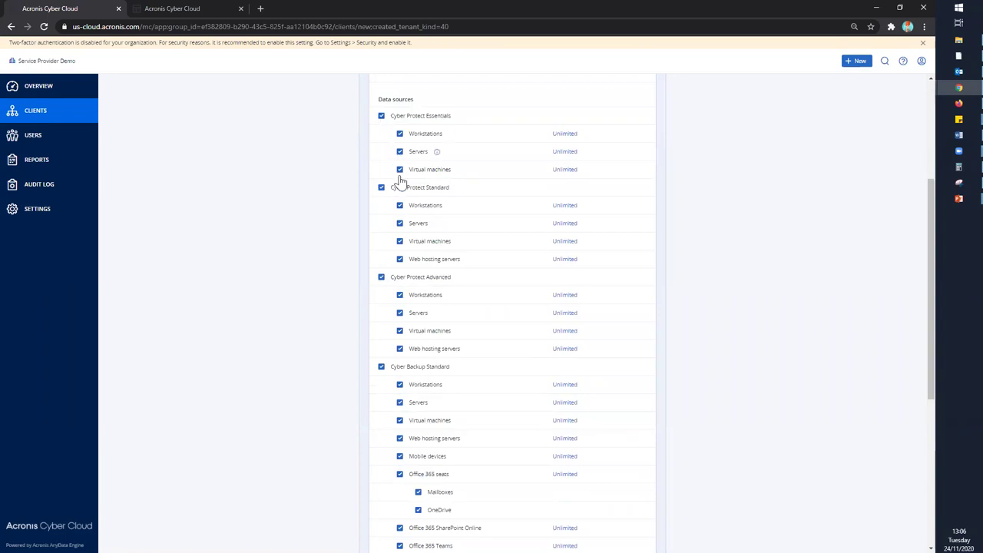
click(382, 116)
click(382, 134)
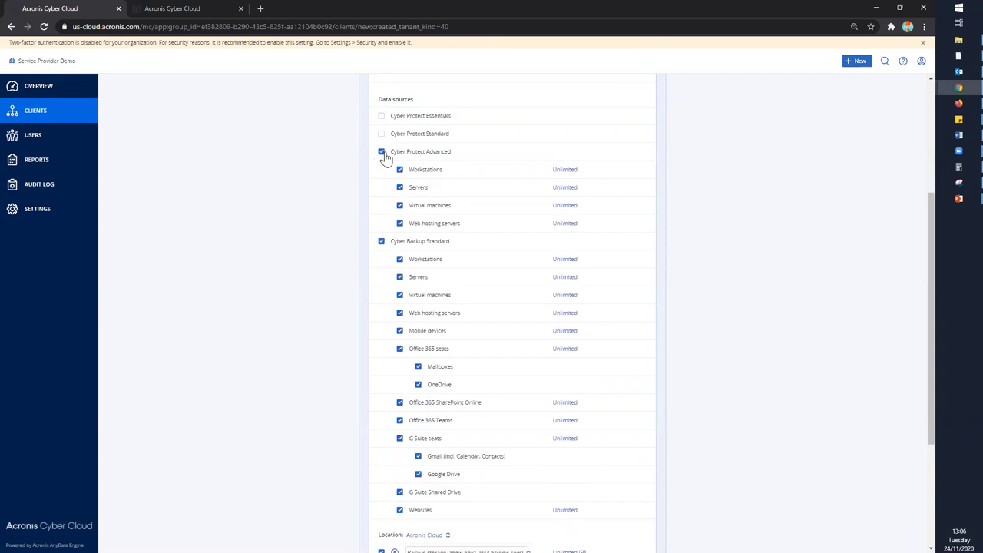
click(382, 152)
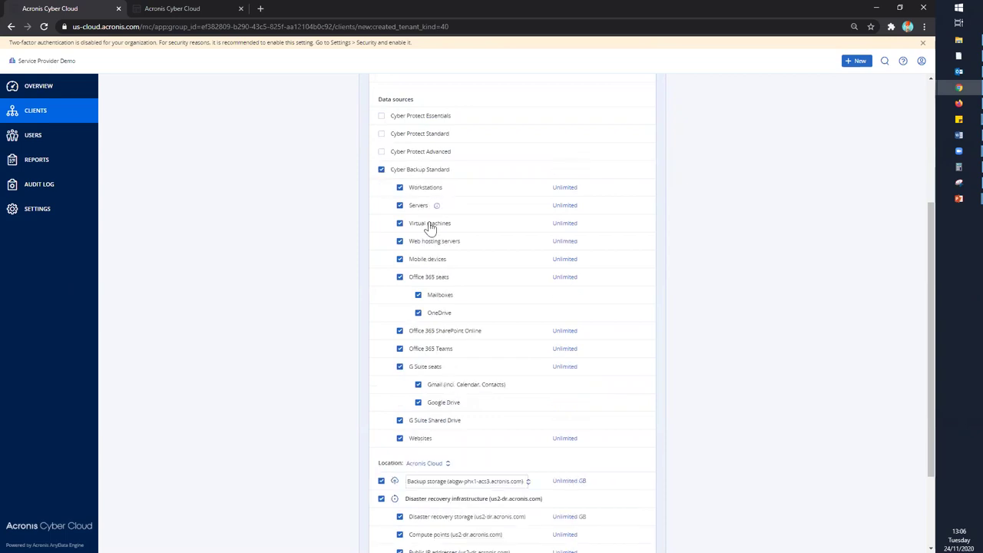
- Re-check Cyber Protect Advanced, Essentials and Standard so all stay Unlimited
scroll(450, 397, down, 2)
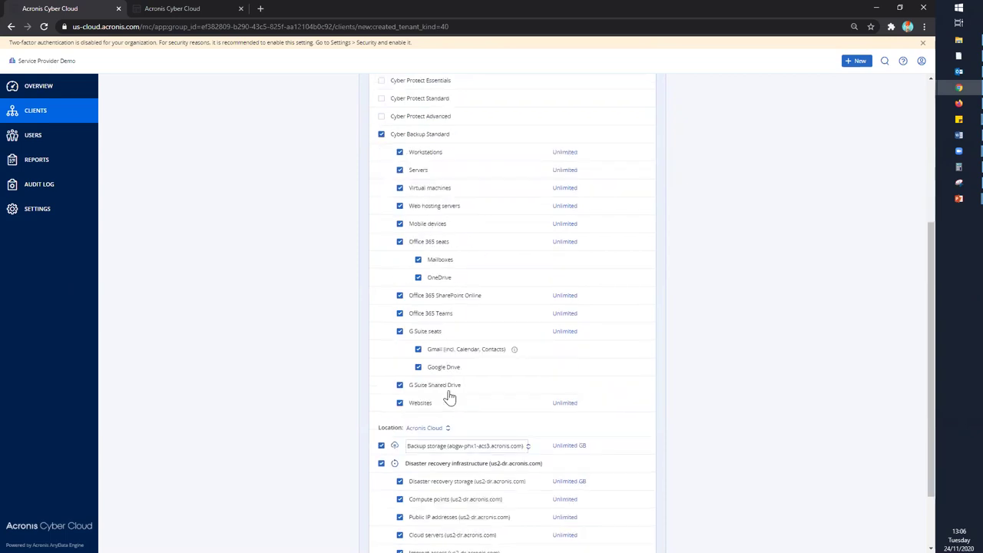
scroll(448, 415, up, 1)
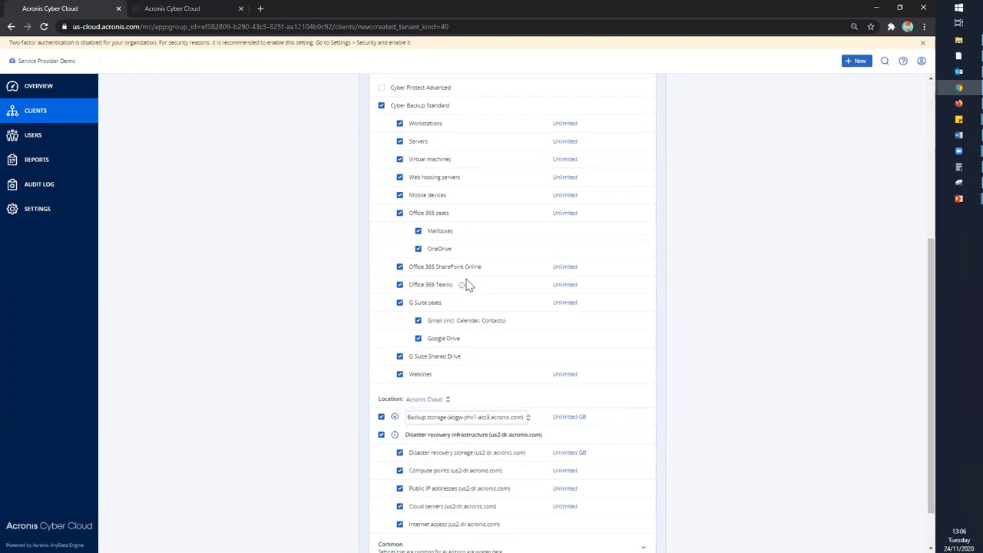
scroll(468, 286, up, 2)
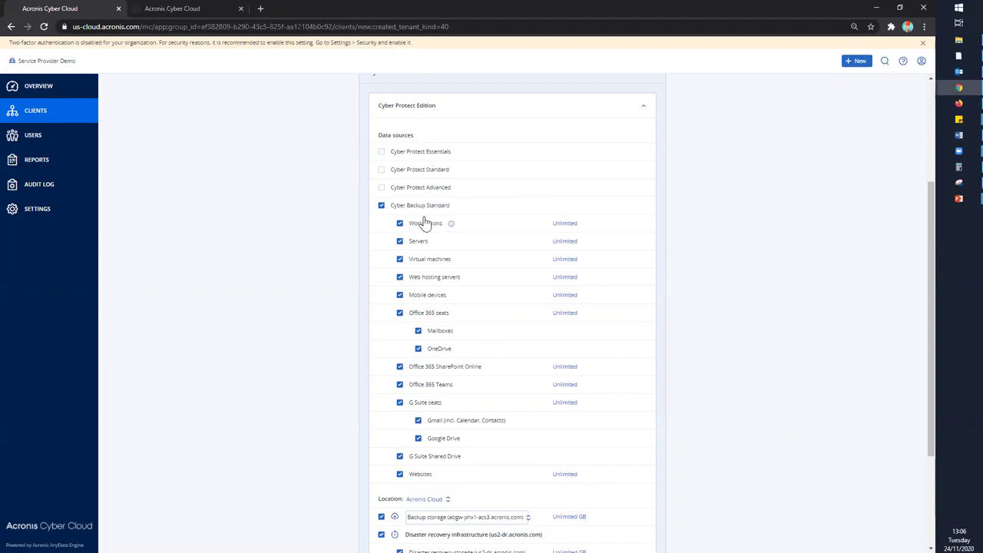
click(382, 188)
click(382, 152)
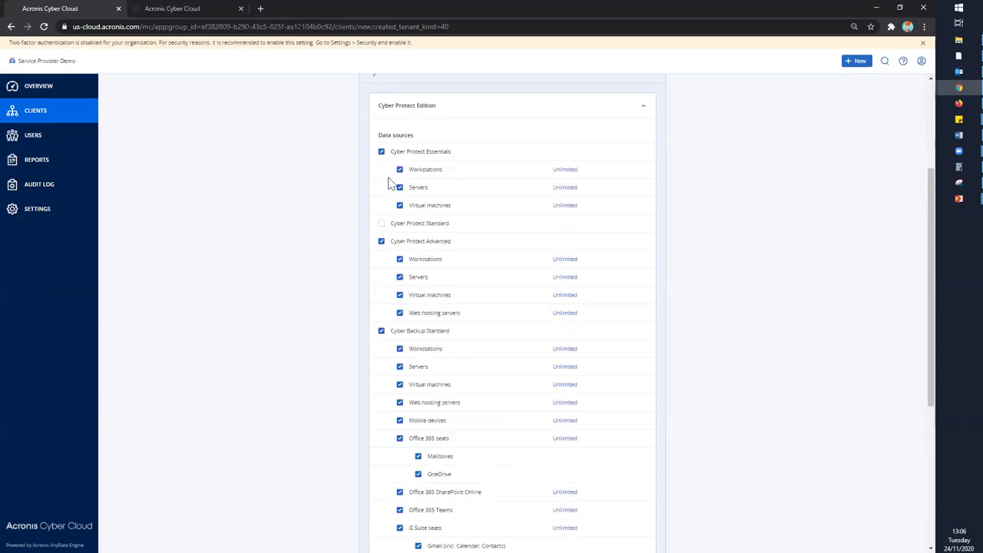
click(382, 222)
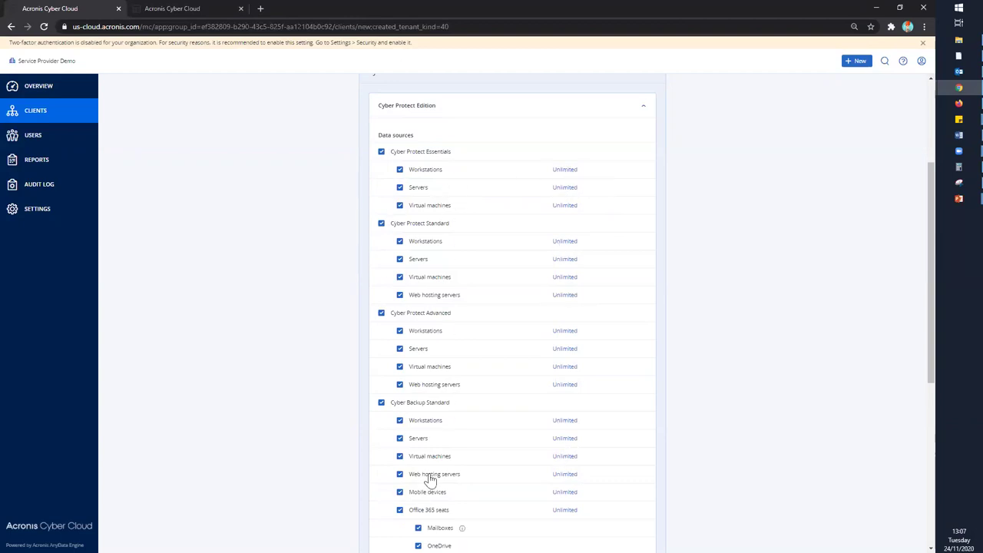
- Set the Cyber Protect Essentials Workstations quota to 3 with an overage of 2
click(561, 170)
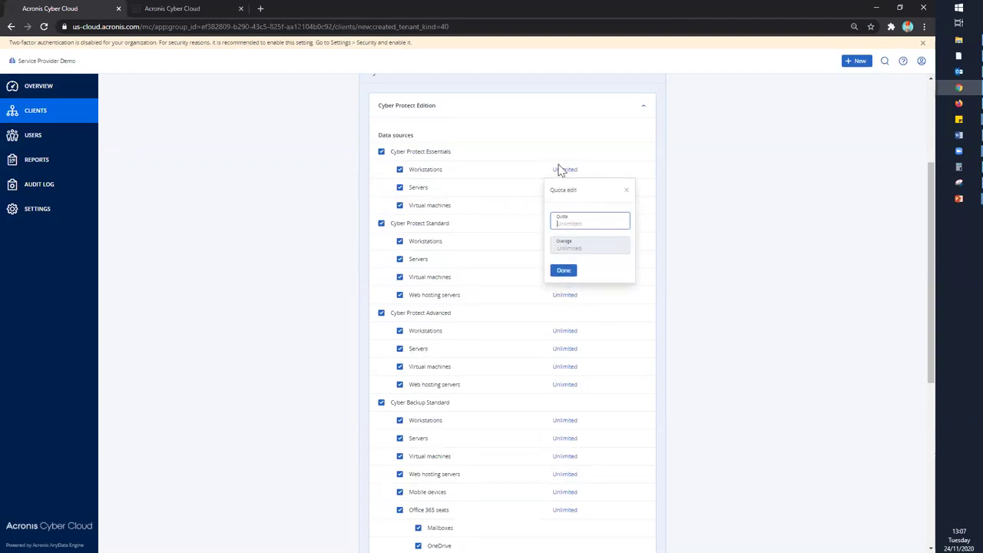
click(564, 221)
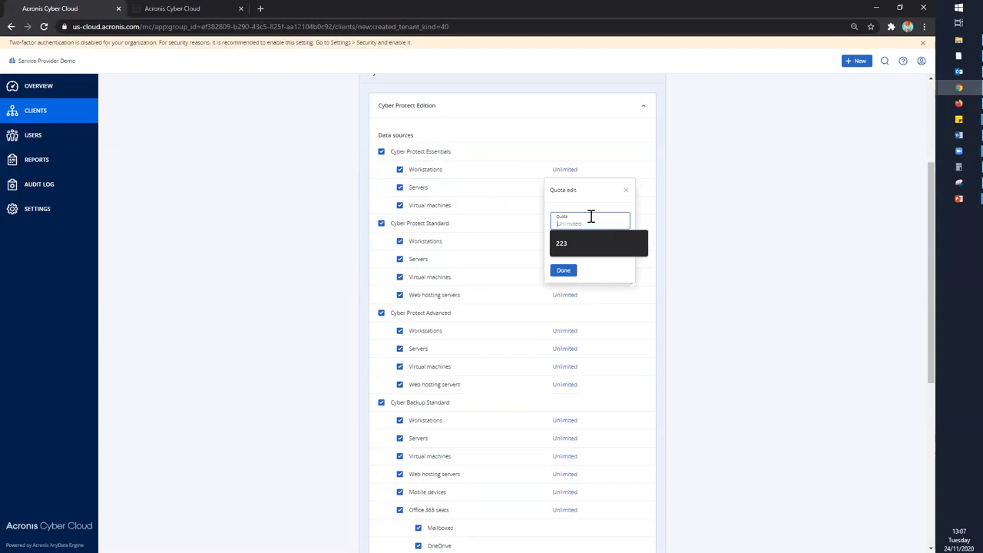
text(3)
click(566, 249)
text(0)
double_click(569, 252)
text(2)
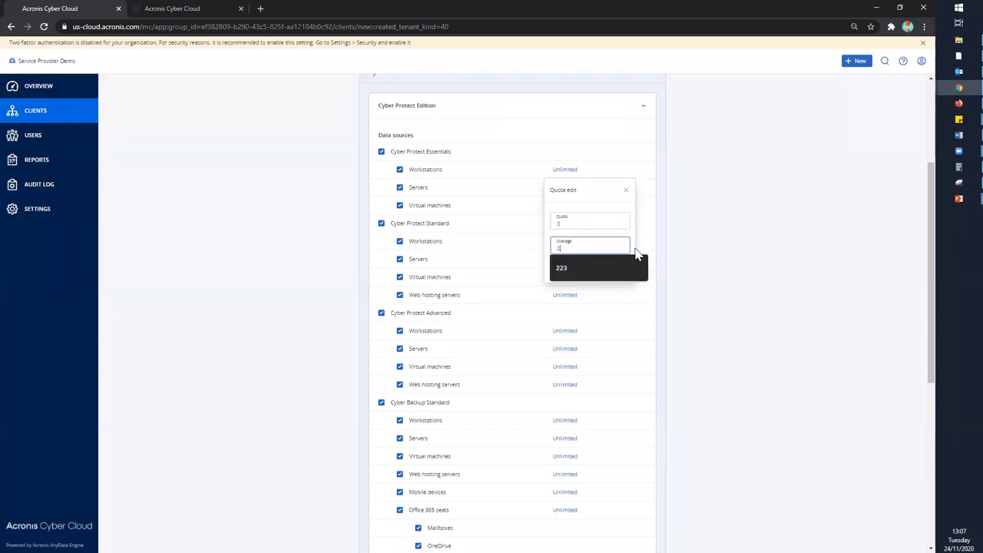
click(635, 255)
click(560, 249)
key(BackSpace)
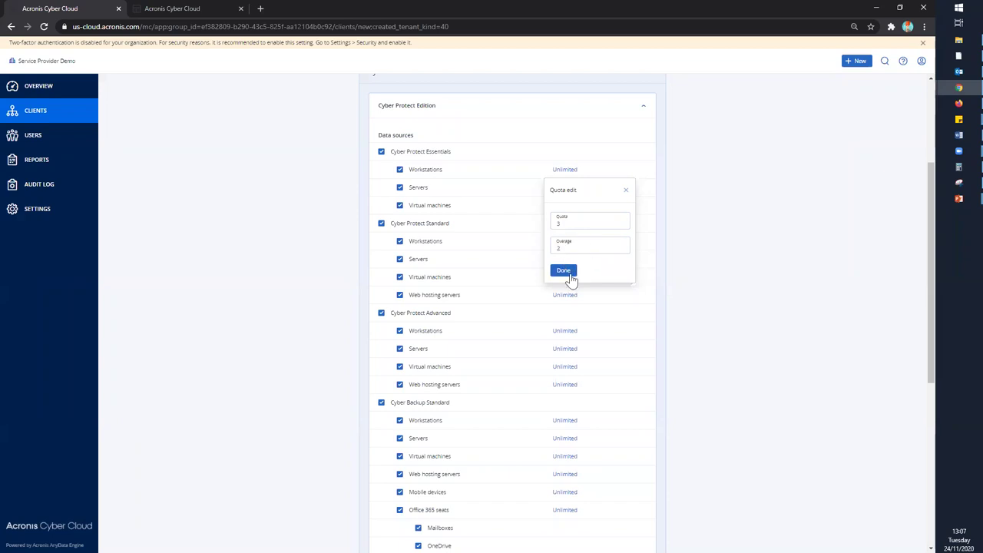
click(569, 271)
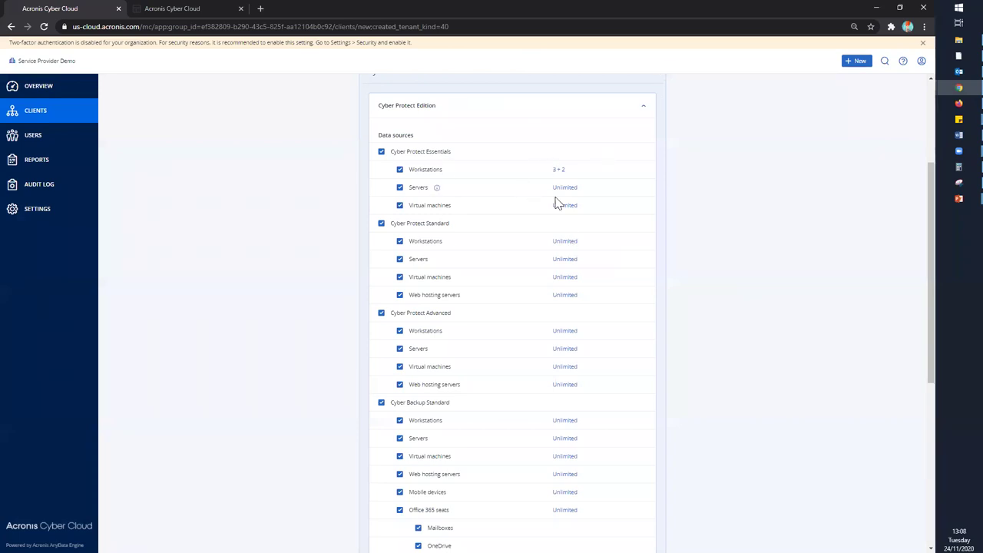
- Limit Backup storage to a 450 GB quota with 50 GB overage
scroll(556, 223, down, 5)
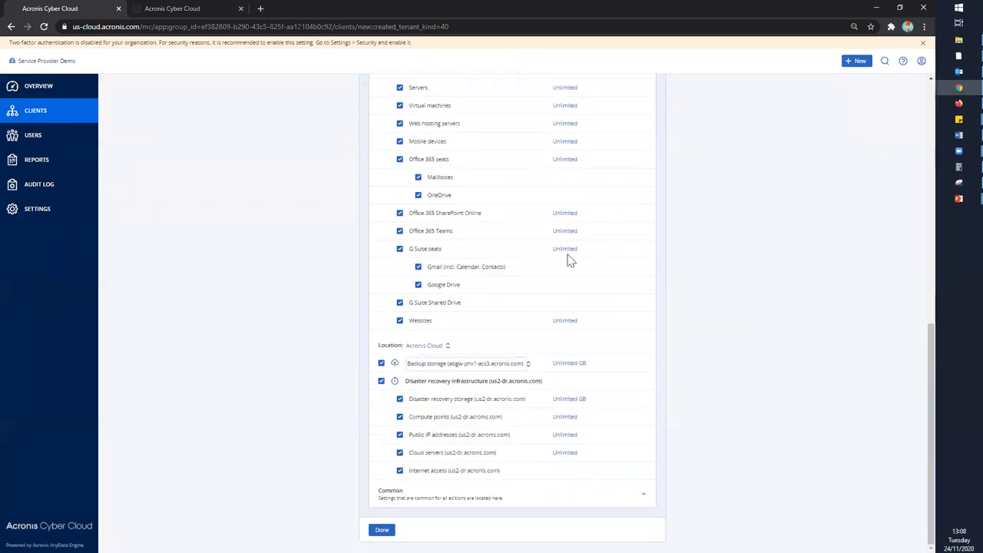
click(561, 364)
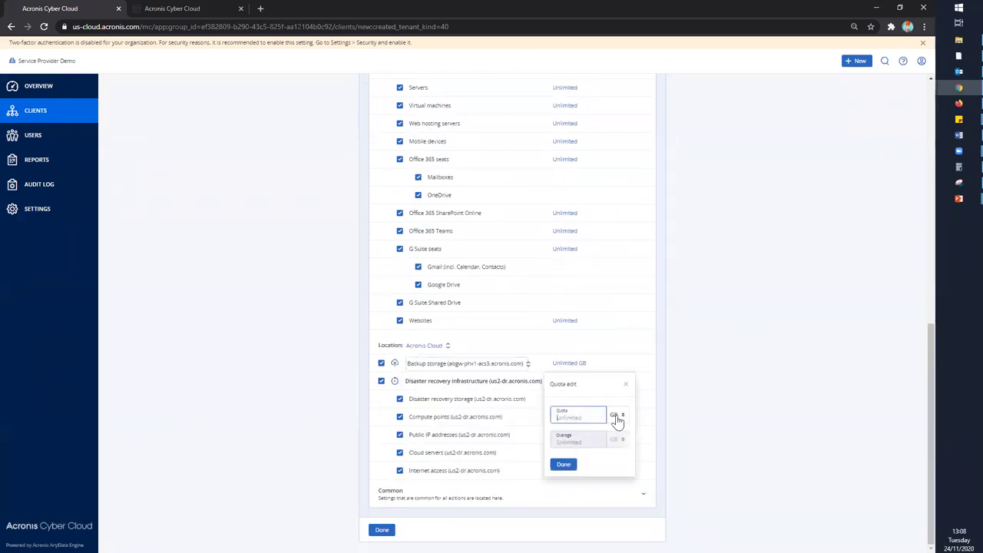
click(573, 419)
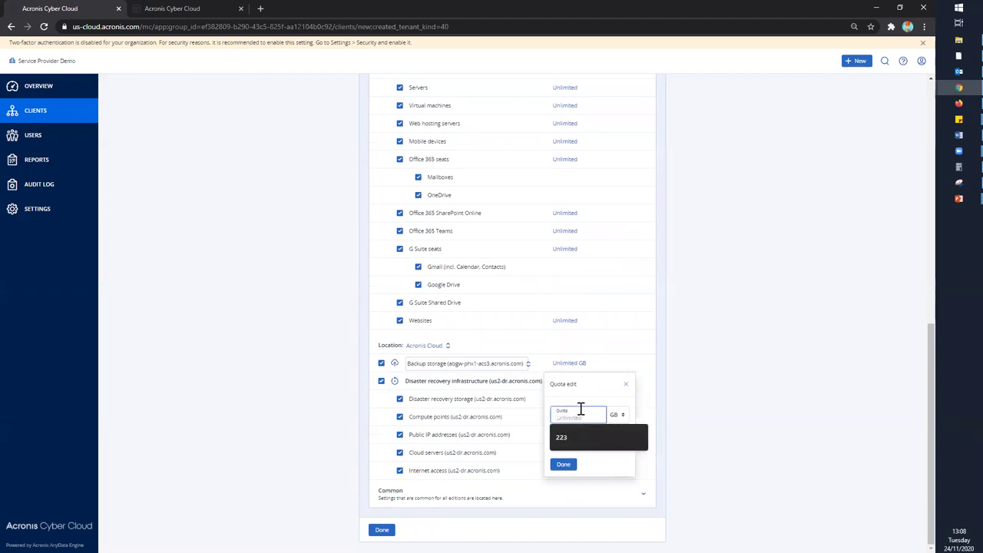
text(450)
key(Tab)
text(50)
click(563, 464)
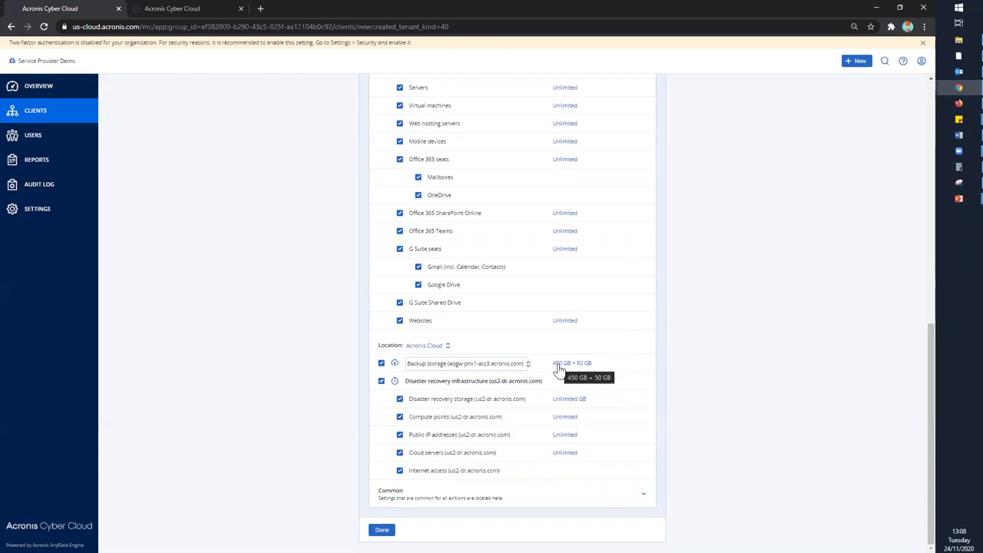
scroll(614, 373, up, 2)
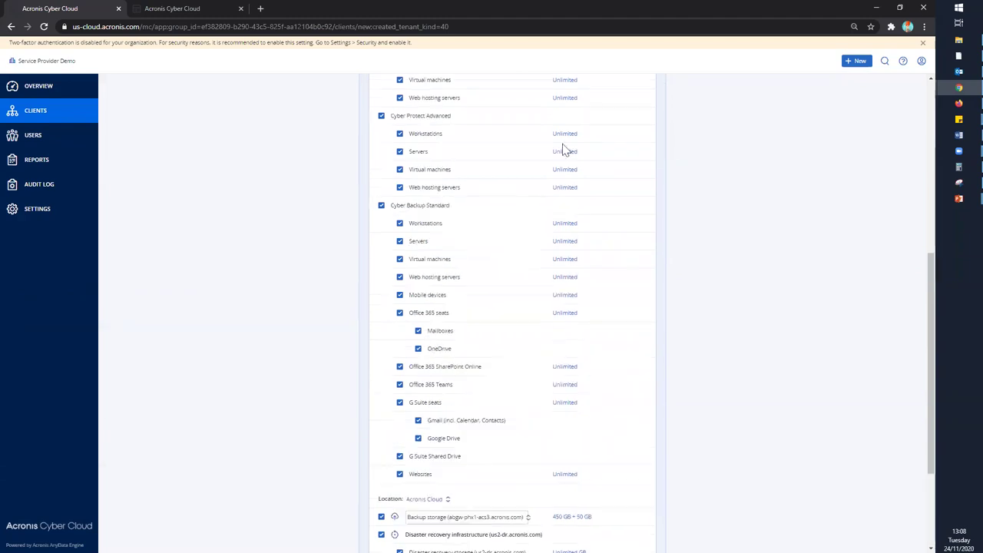
scroll(553, 192, up, 1)
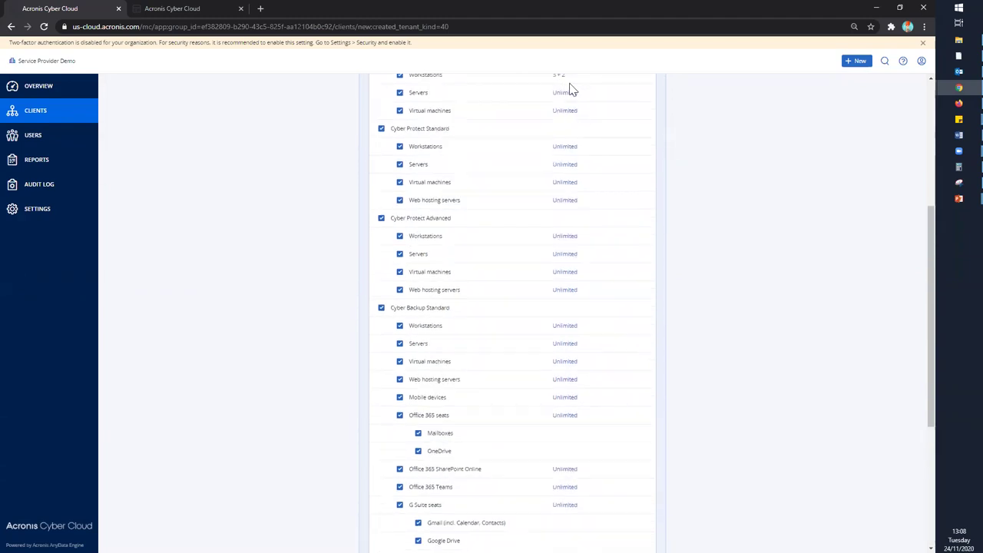
scroll(592, 382, down, 3)
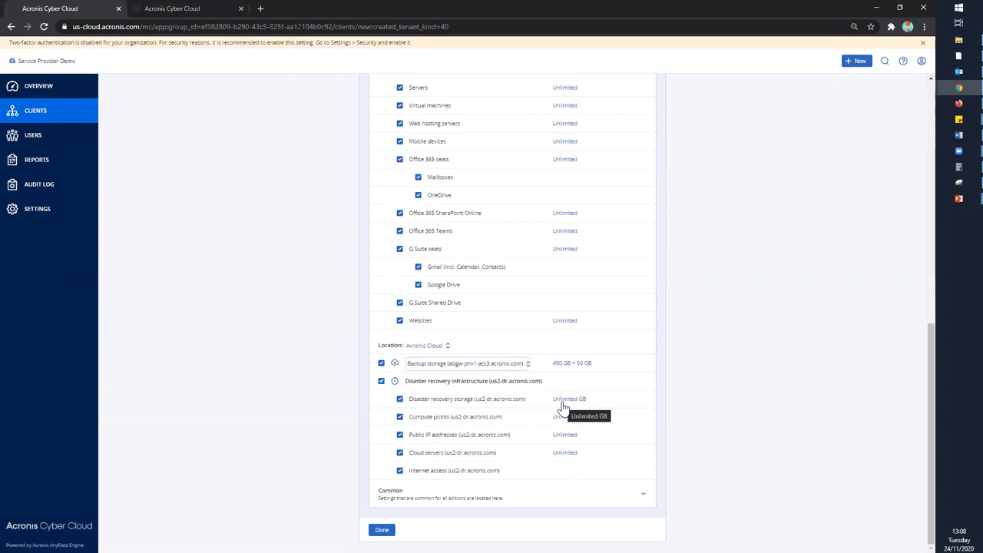
- Set the Cyber Protect Advanced Servers quota to 2
scroll(571, 368, up, 5)
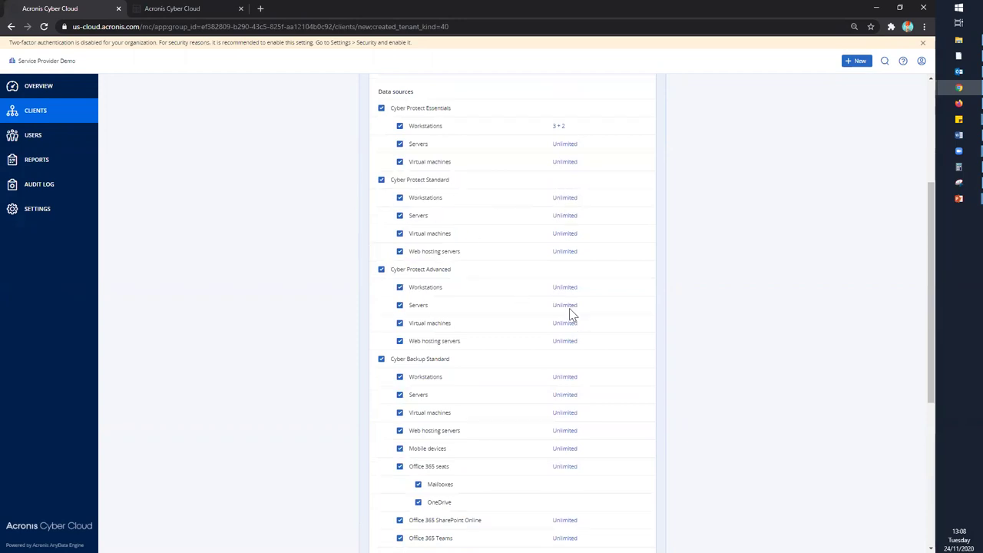
click(566, 305)
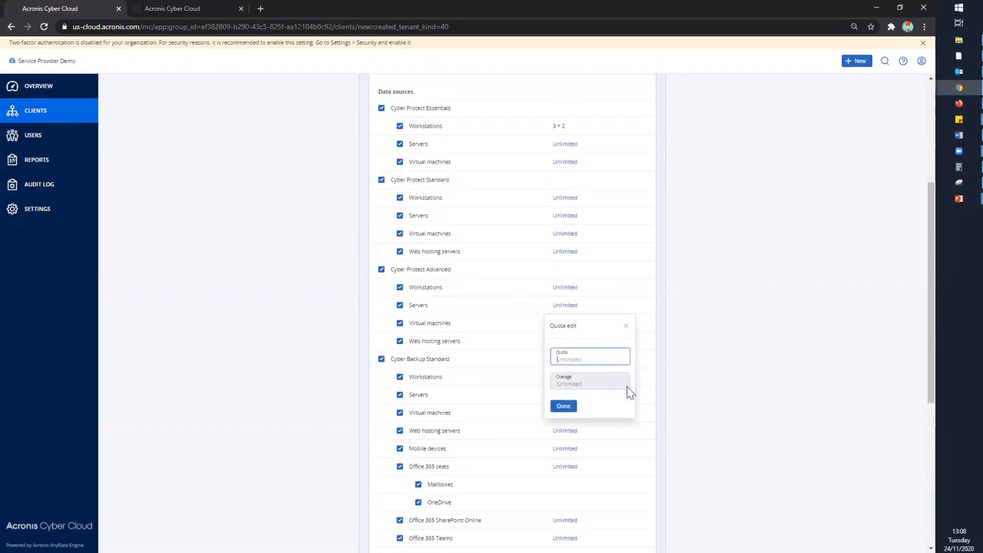
click(590, 356)
text(2)
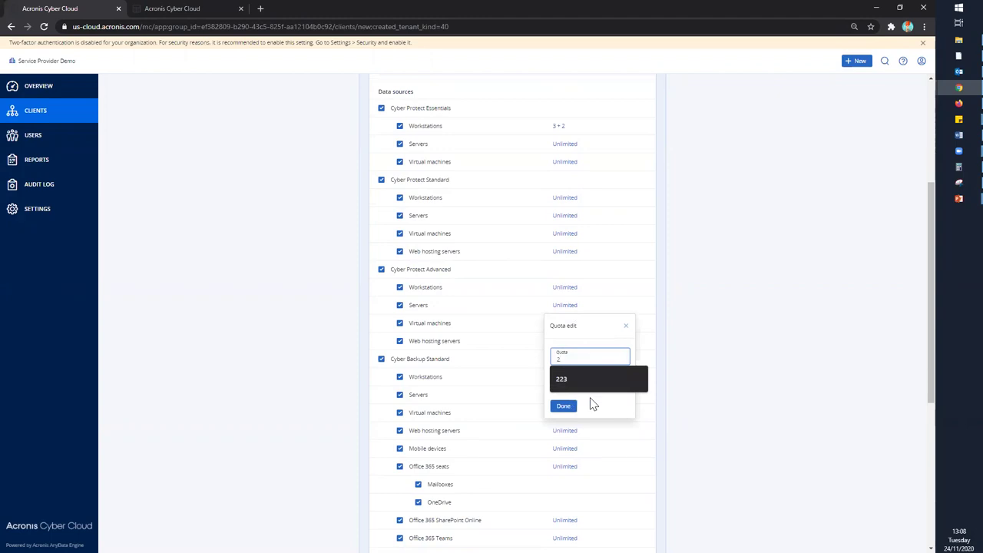
click(566, 405)
scroll(577, 345, down, 4)
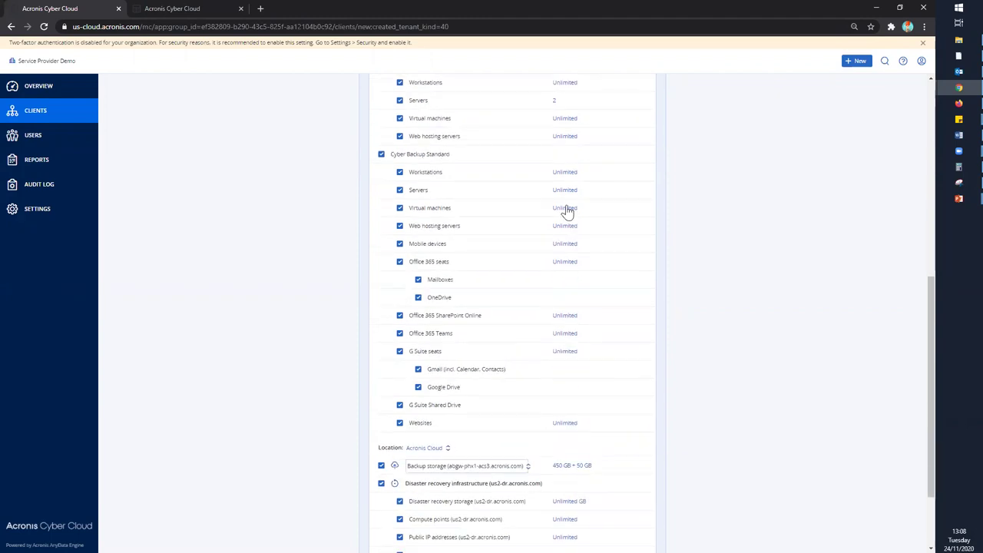
scroll(532, 523, down, 2)
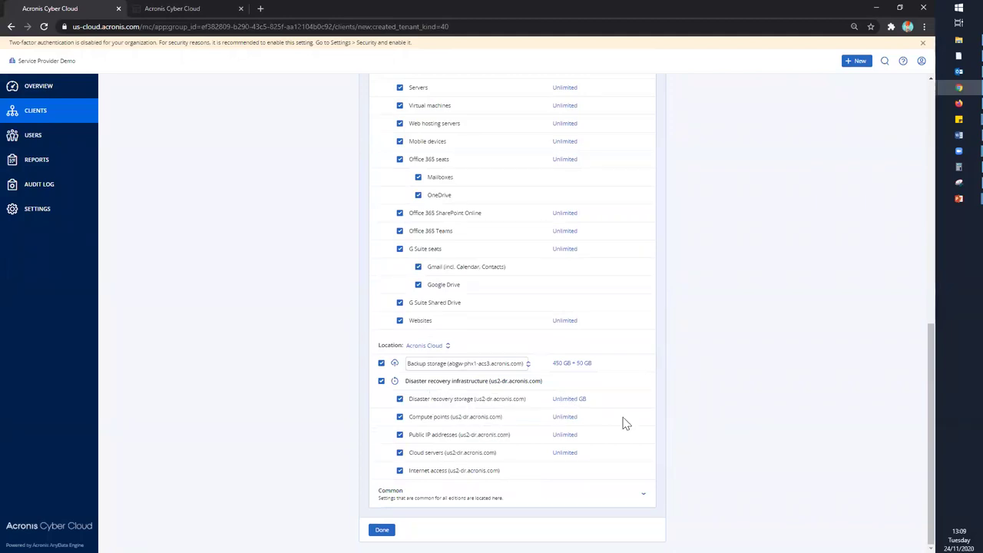
scroll(547, 364, up, 2)
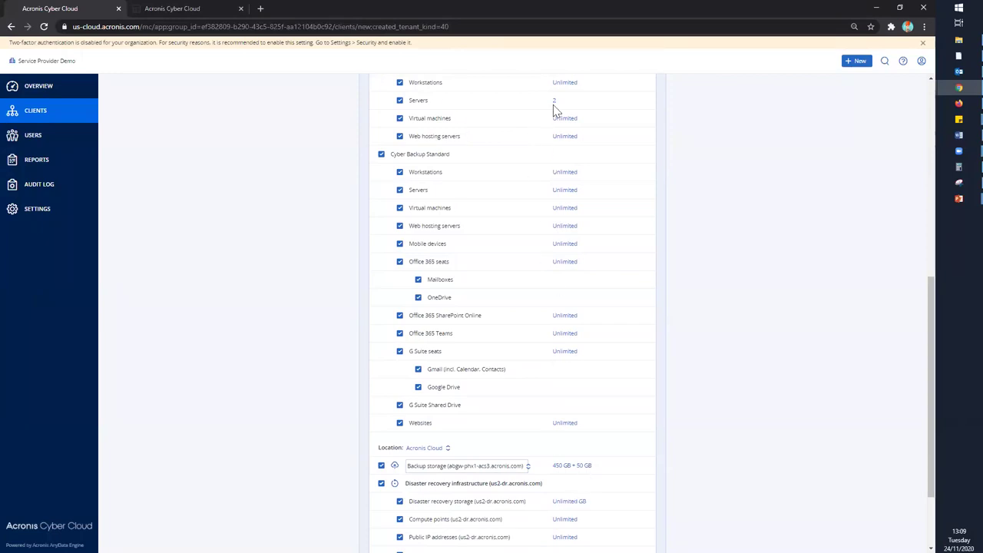
scroll(600, 467, down, 2)
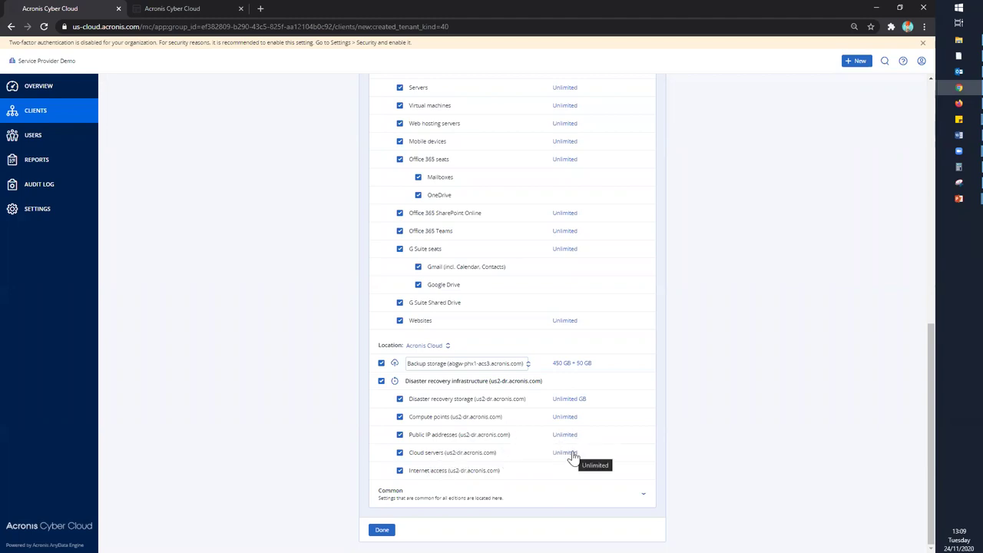
- Expand the Common settings to check Local backup, then view File Sync & Share settings
click(514, 497)
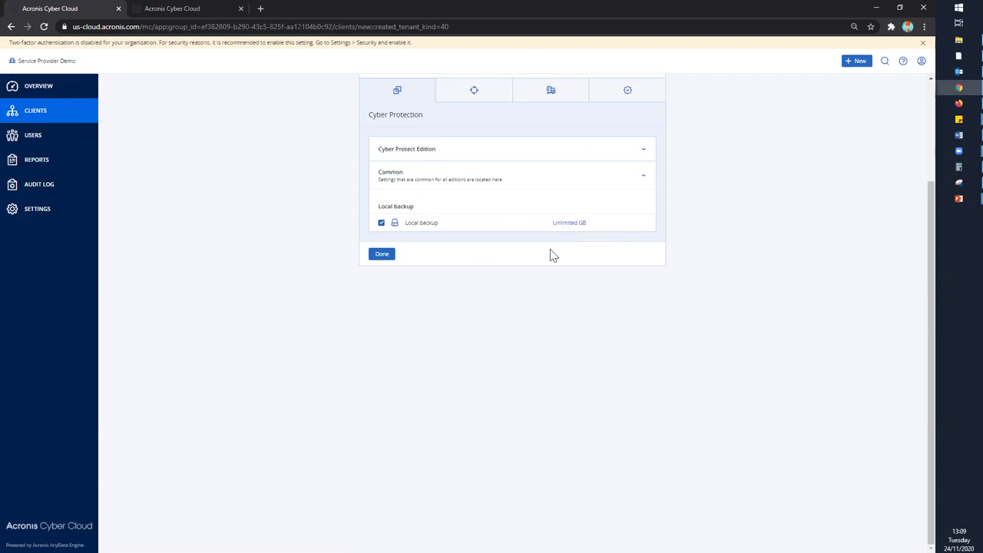
scroll(553, 256, up, 2)
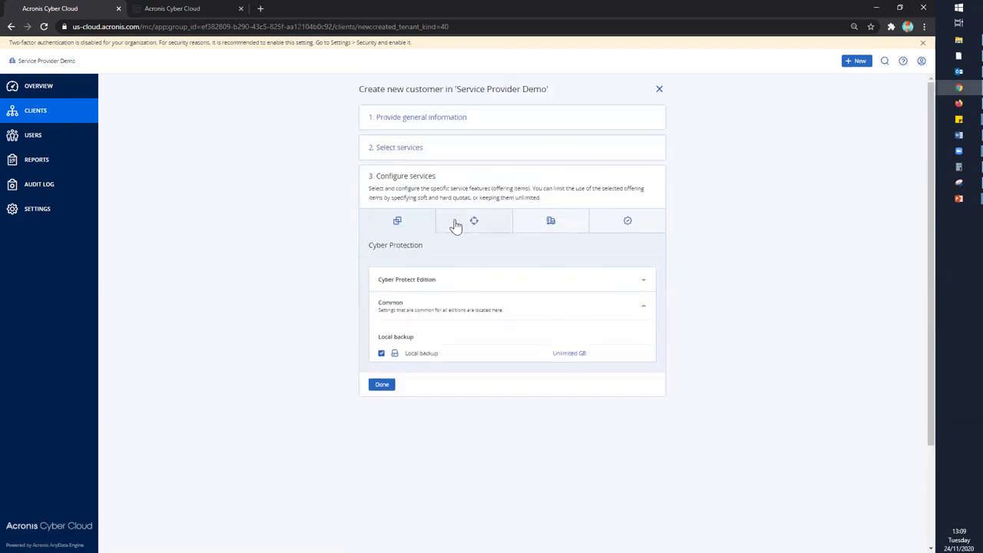
click(455, 224)
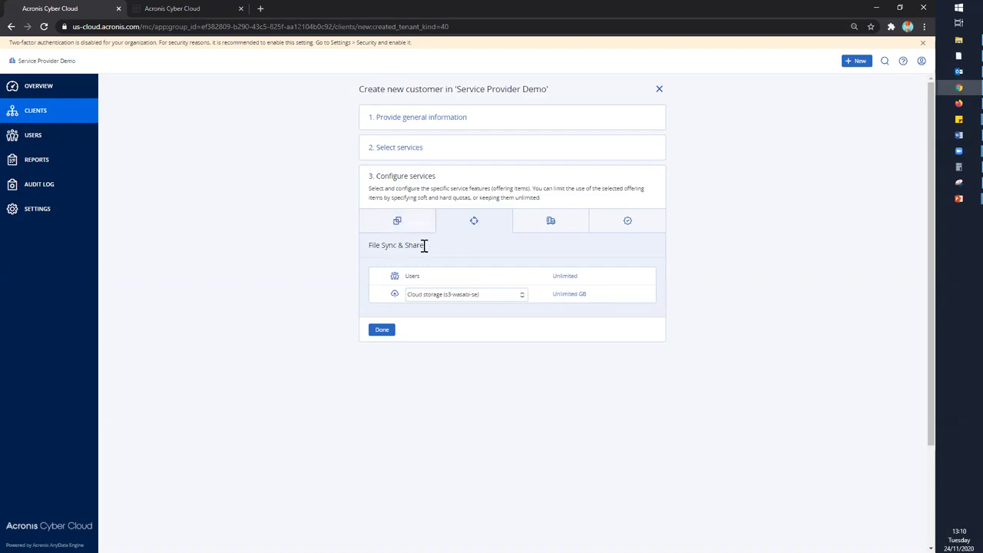
- Review the Physical Data Shipping and Notary settings, then leave the wizard for the users list
click(552, 222)
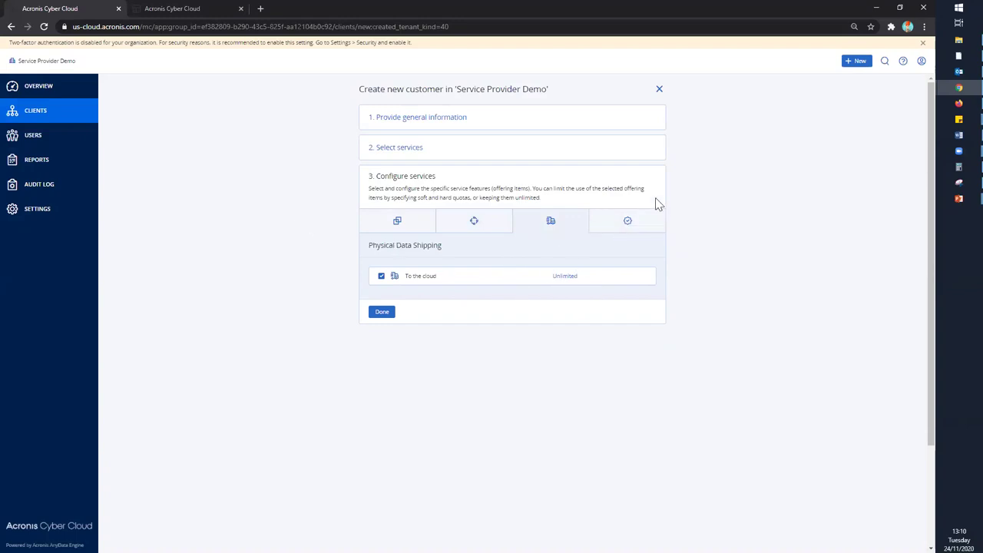
click(610, 229)
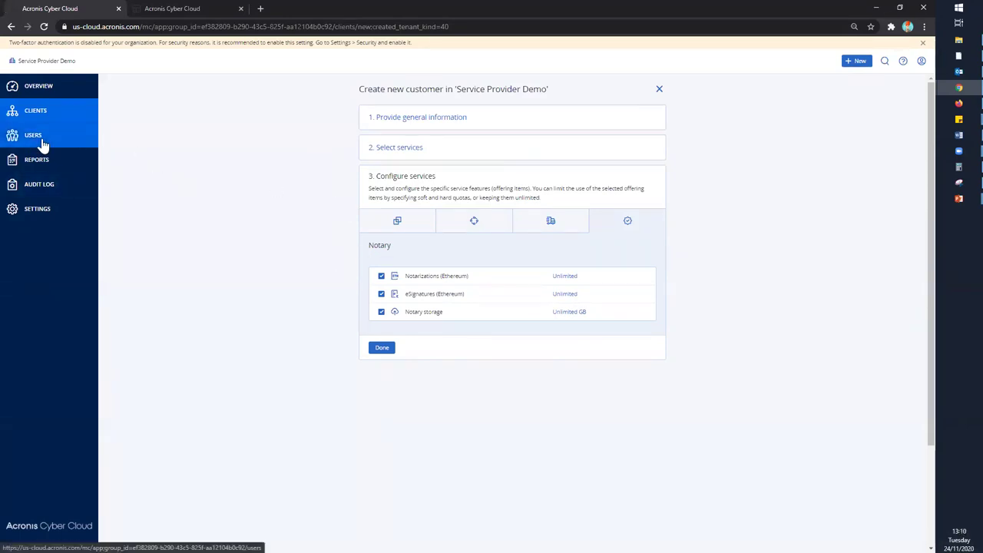
click(39, 119)
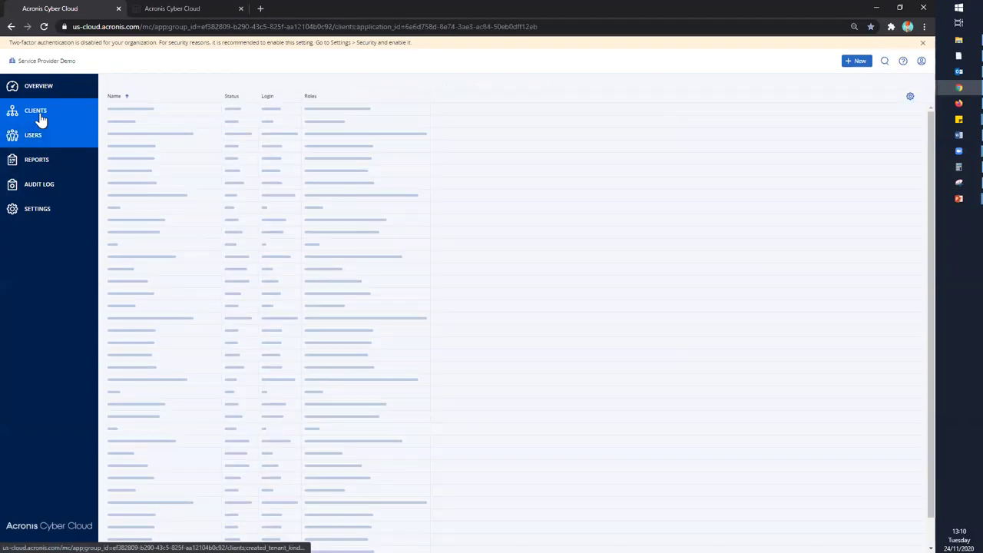